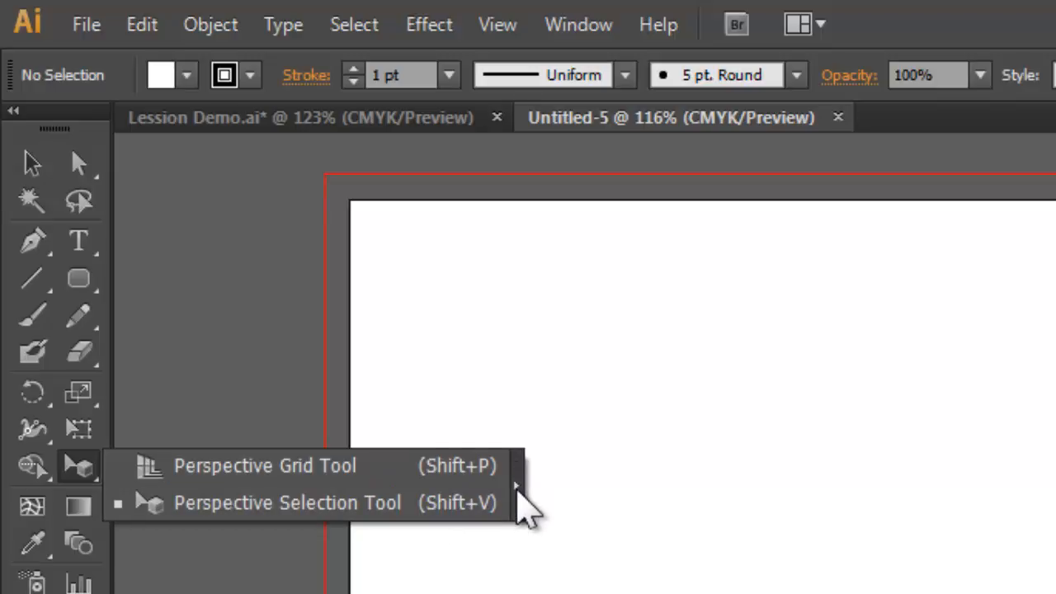
Detach the perspective tools into a floating palette beside the artboard and display the grid with the Perspective Grid Tool
{"action": "left_click", "coordinate": [517, 489]}
{"action": "left_click_drag", "start_coordinate": [141, 488], "coordinate": [306, 431]}
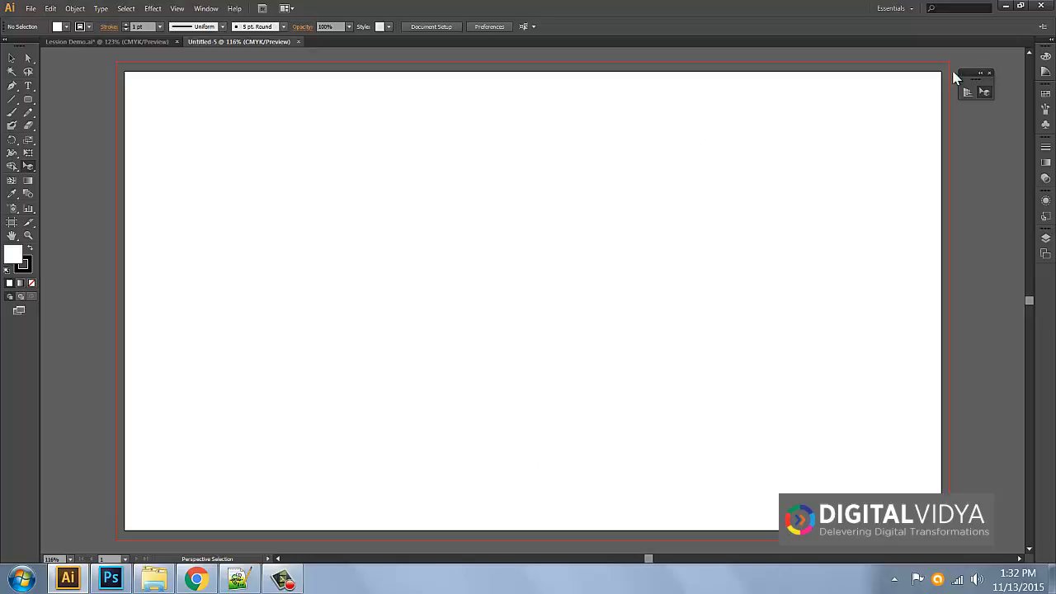
{"action": "left_click", "coordinate": [969, 91]}
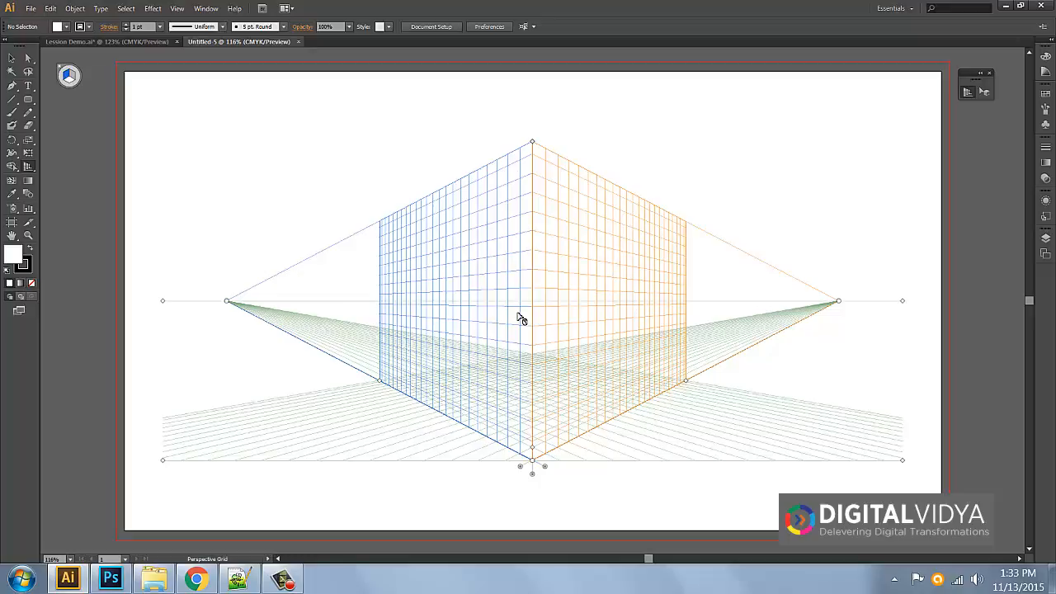
Switch to Chrome, examine the Illustrator Help page on perspective drawing, grid presets and grid adjustment, and return to Illustrator
{"action": "left_click", "coordinate": [196, 580]}
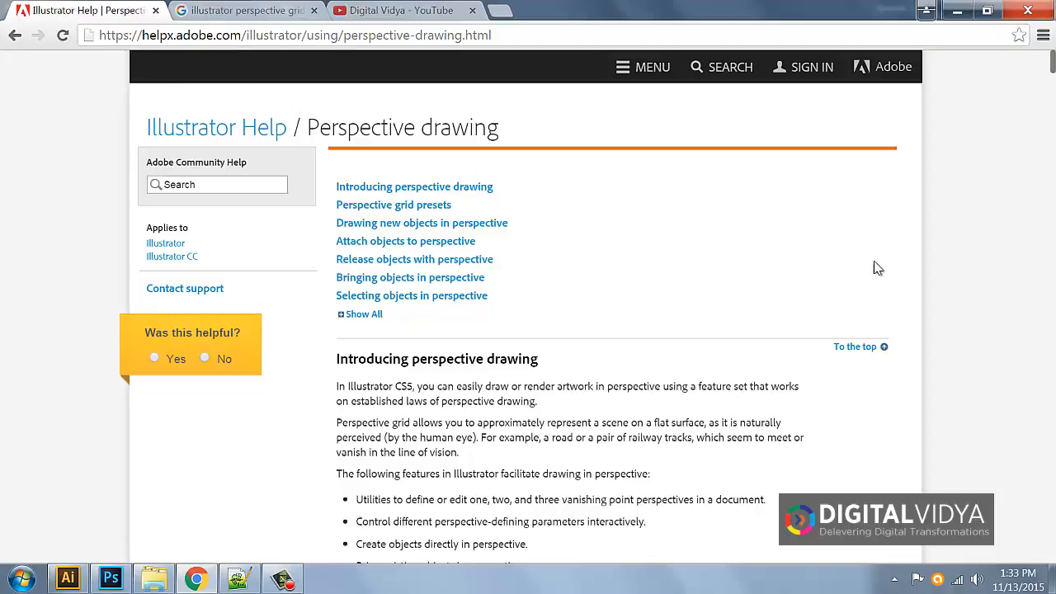
{"action": "scroll", "coordinate": [977, 239], "scroll_direction": "down", "scroll_amount": 15}
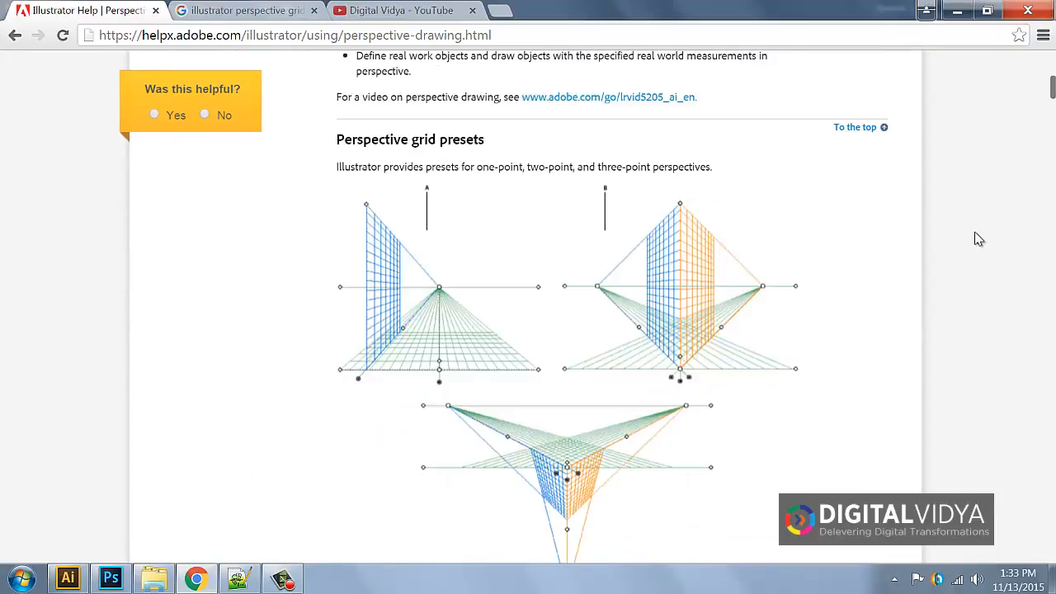
{"action": "scroll", "coordinate": [977, 239], "scroll_direction": "down", "scroll_amount": 15}
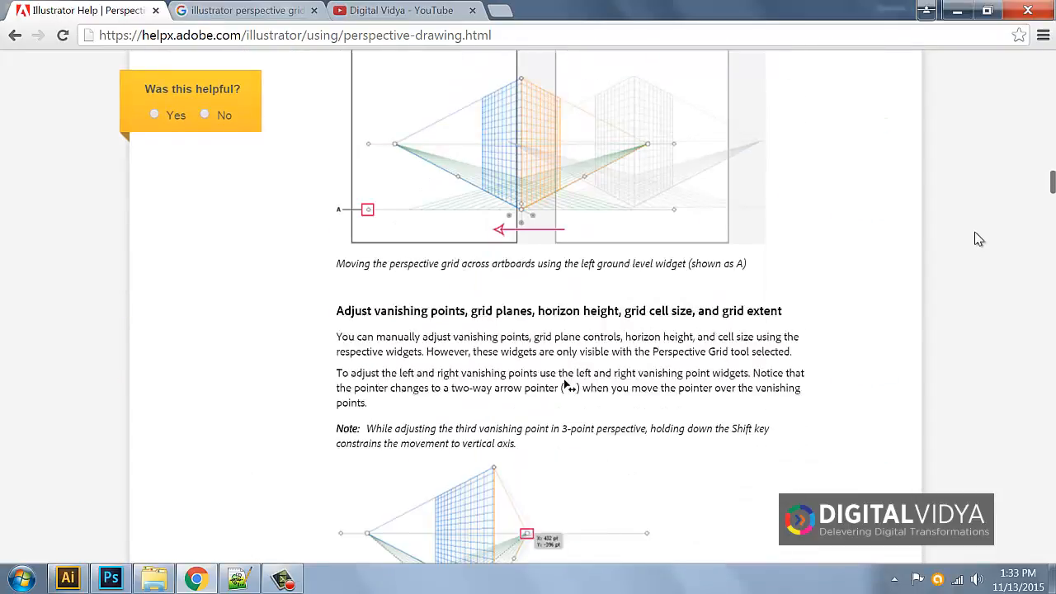
{"action": "scroll", "coordinate": [978, 238], "scroll_direction": "down", "scroll_amount": 4}
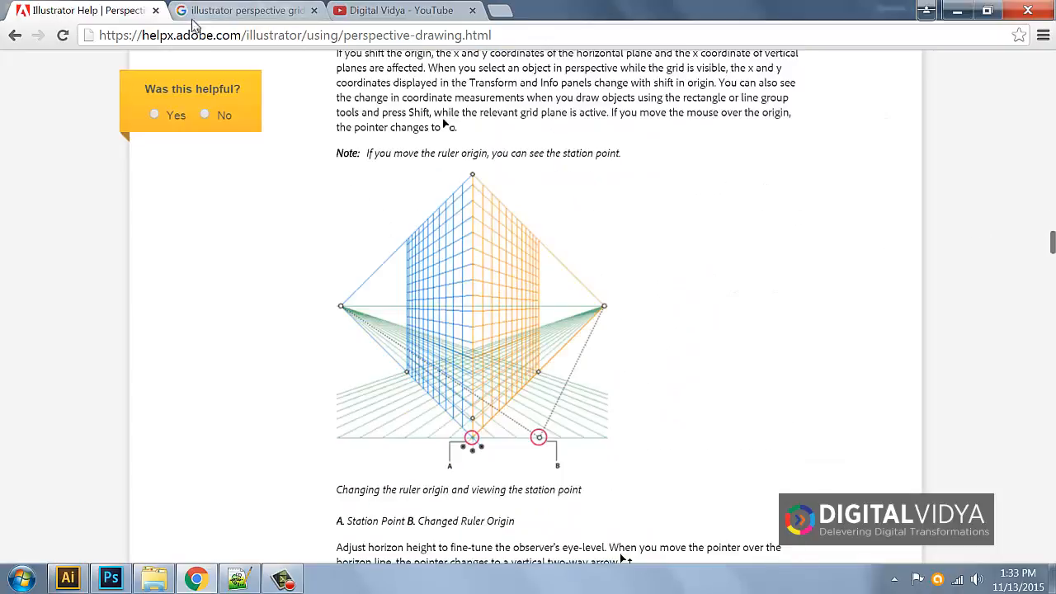
{"action": "left_click_drag", "start_coordinate": [142, 35], "coordinate": [520, 51]}
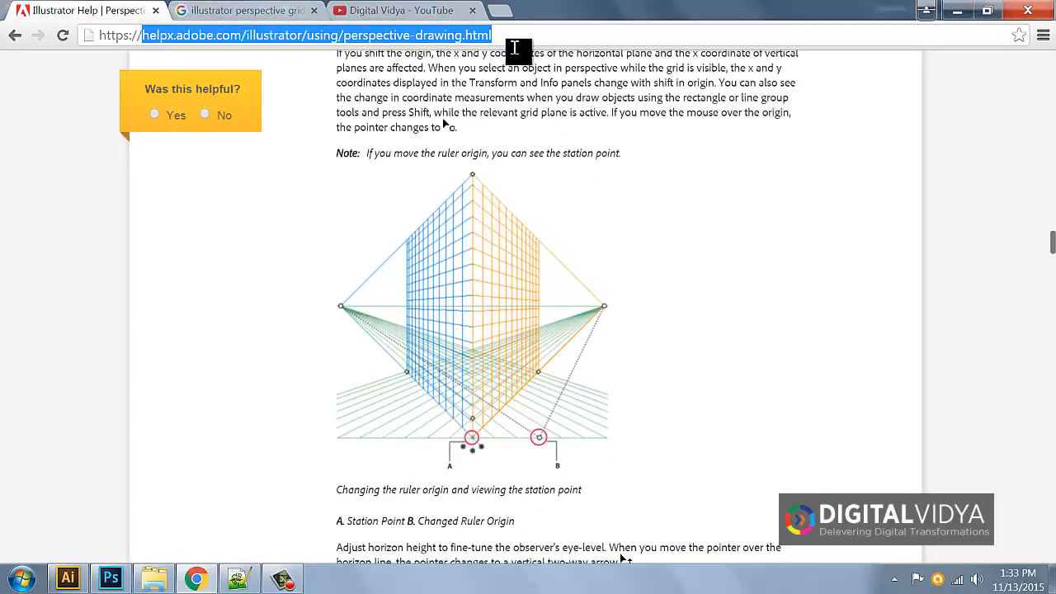
{"action": "left_click", "coordinate": [987, 161]}
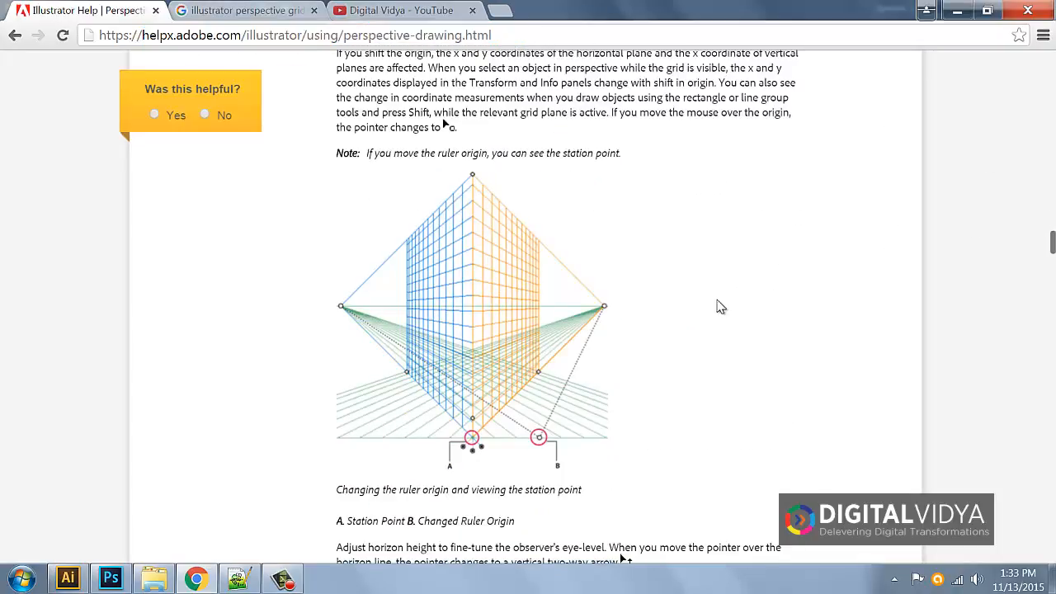
{"action": "scroll", "coordinate": [672, 262], "scroll_direction": "down", "scroll_amount": 10}
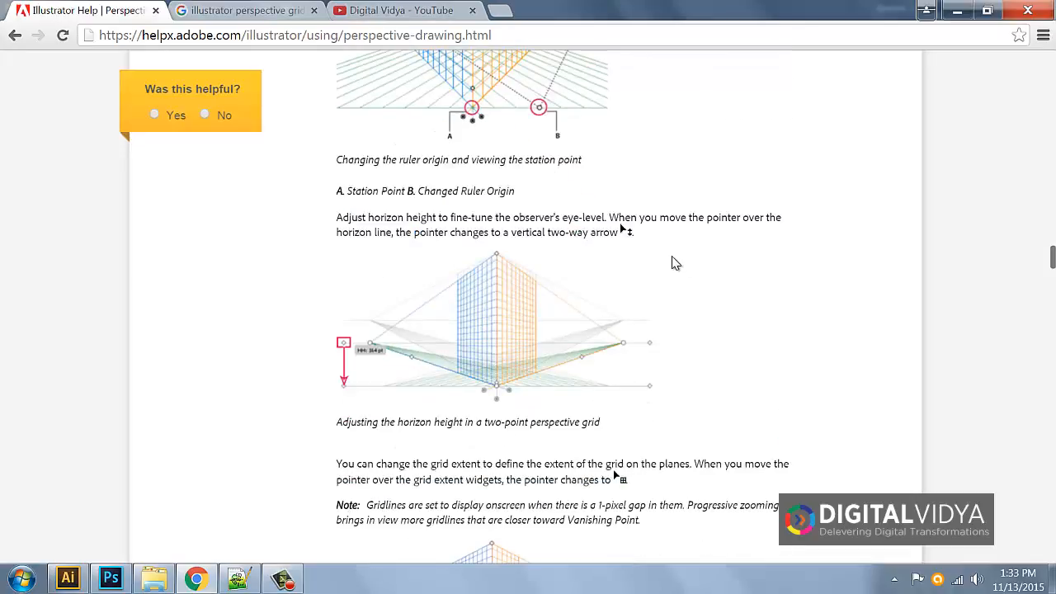
{"action": "scroll", "coordinate": [672, 262], "scroll_direction": "down", "scroll_amount": 12}
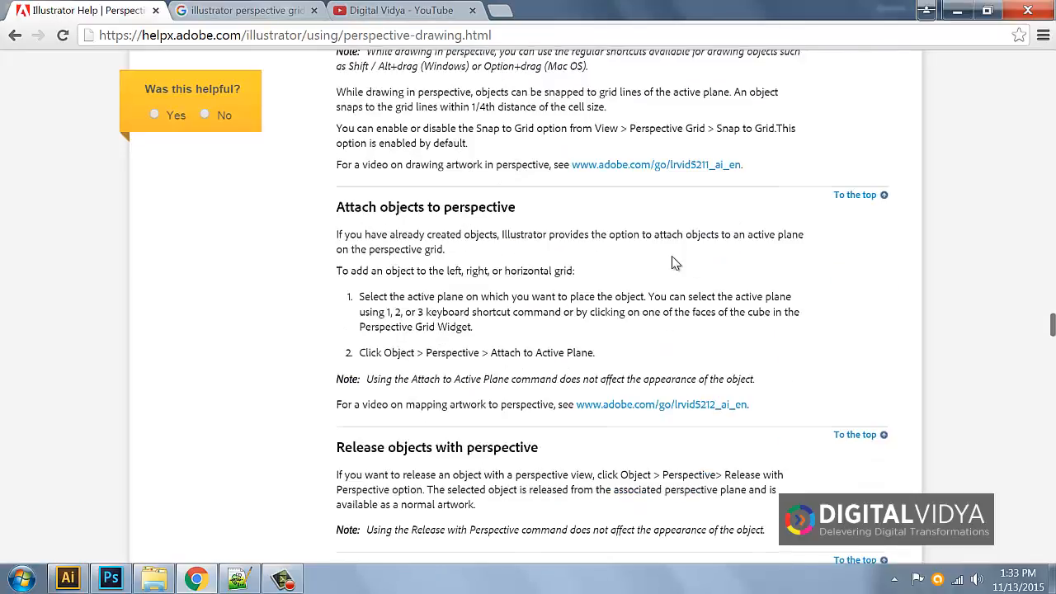
{"action": "scroll", "coordinate": [673, 263], "scroll_direction": "up", "scroll_amount": 10}
{"action": "scroll", "coordinate": [673, 262], "scroll_direction": "up", "scroll_amount": 12}
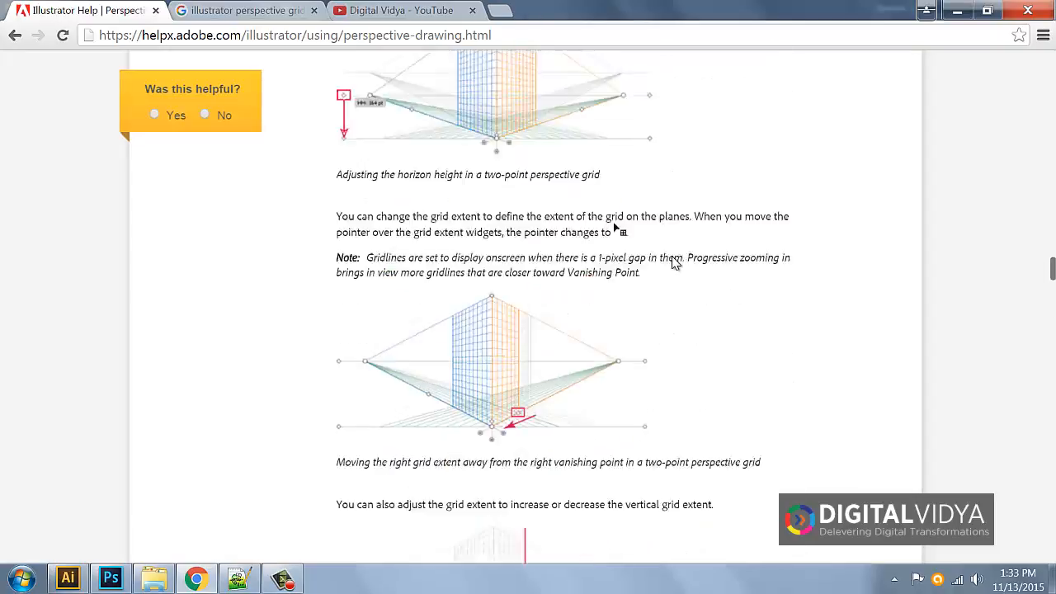
{"action": "scroll", "coordinate": [672, 262], "scroll_direction": "up", "scroll_amount": 5}
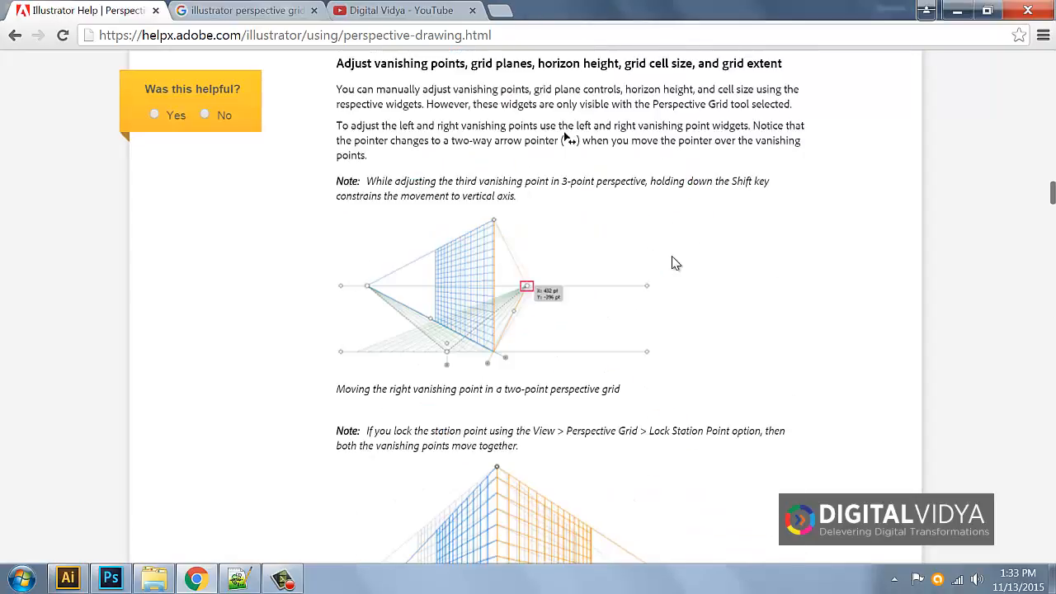
{"action": "scroll", "coordinate": [992, 175], "scroll_direction": "up", "scroll_amount": 15}
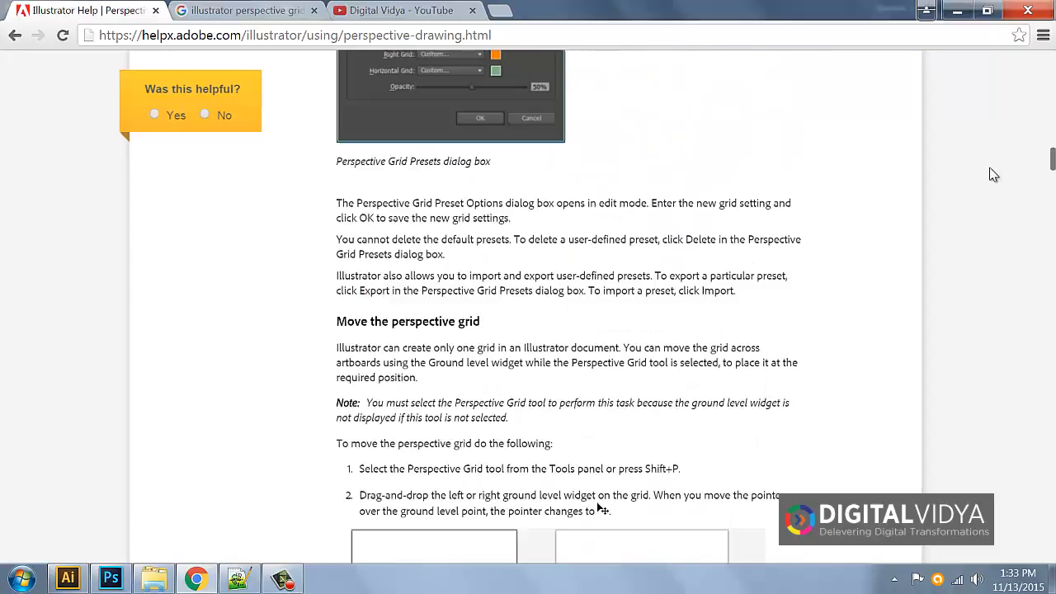
{"action": "scroll", "coordinate": [623, 354], "scroll_direction": "down", "scroll_amount": 20}
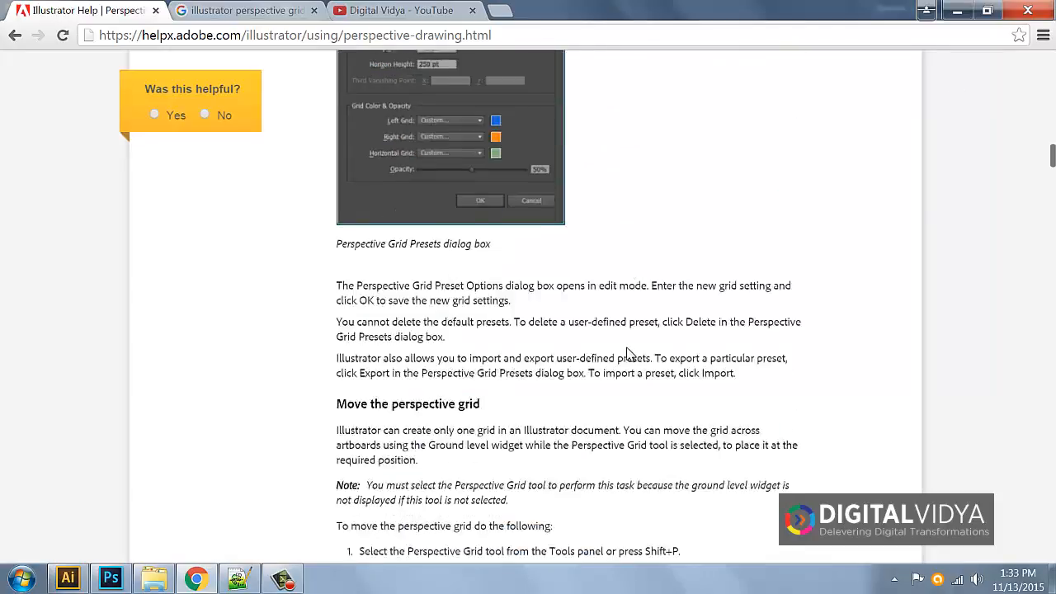
{"action": "scroll", "coordinate": [623, 354], "scroll_direction": "down", "scroll_amount": 4}
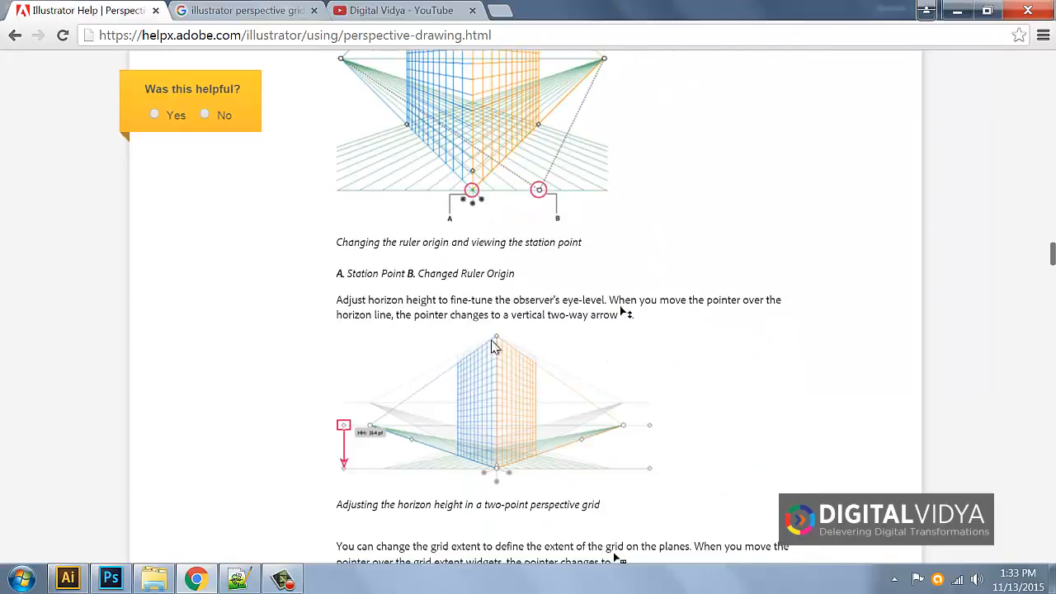
{"action": "scroll", "coordinate": [747, 350], "scroll_direction": "down", "scroll_amount": 4}
{"action": "scroll", "coordinate": [753, 357], "scroll_direction": "down", "scroll_amount": 20}
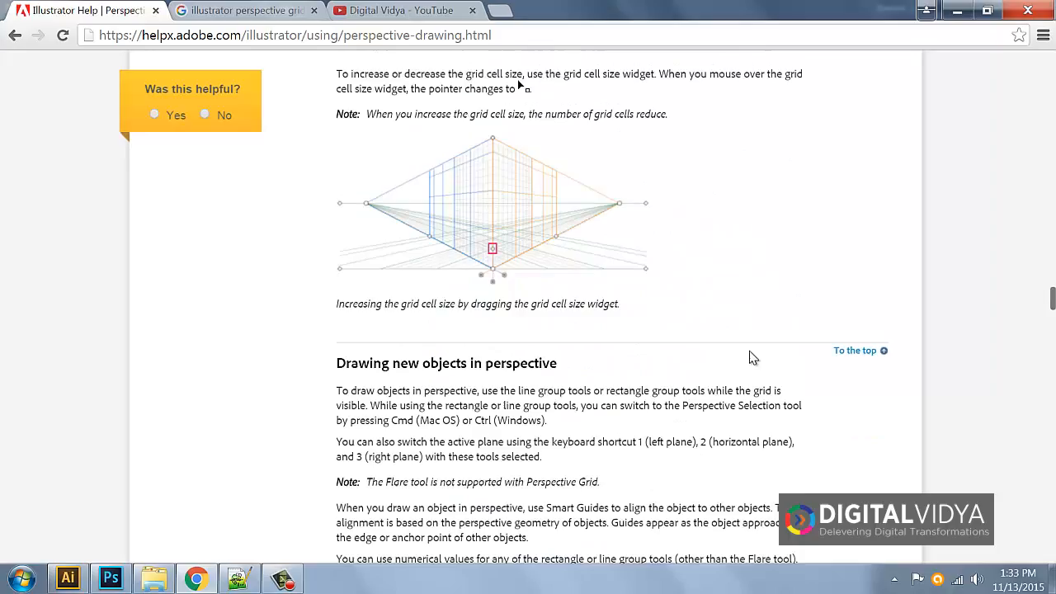
{"action": "scroll", "coordinate": [748, 354], "scroll_direction": "down", "scroll_amount": 4}
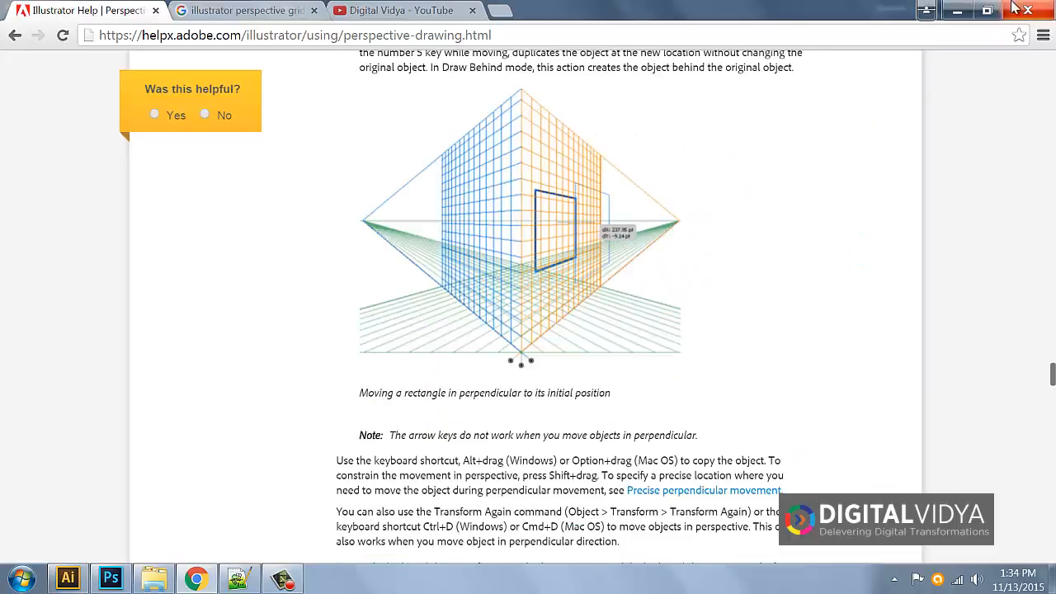
{"action": "left_click", "coordinate": [957, 10]}
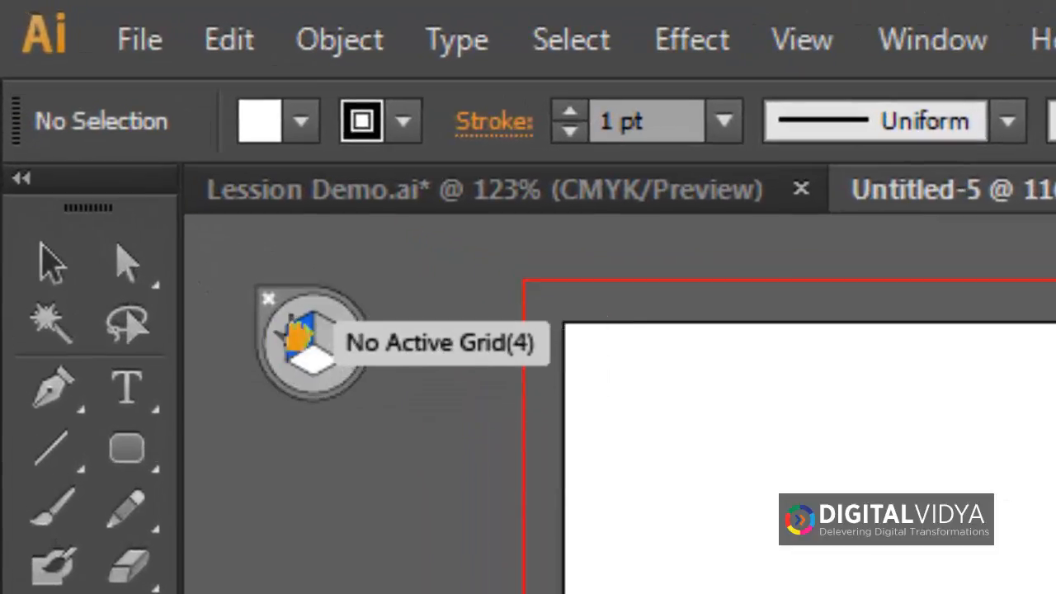
Switch the active perspective plane to the right grid and finally to the horizontal grid
{"action": "left_click", "coordinate": [340, 353]}
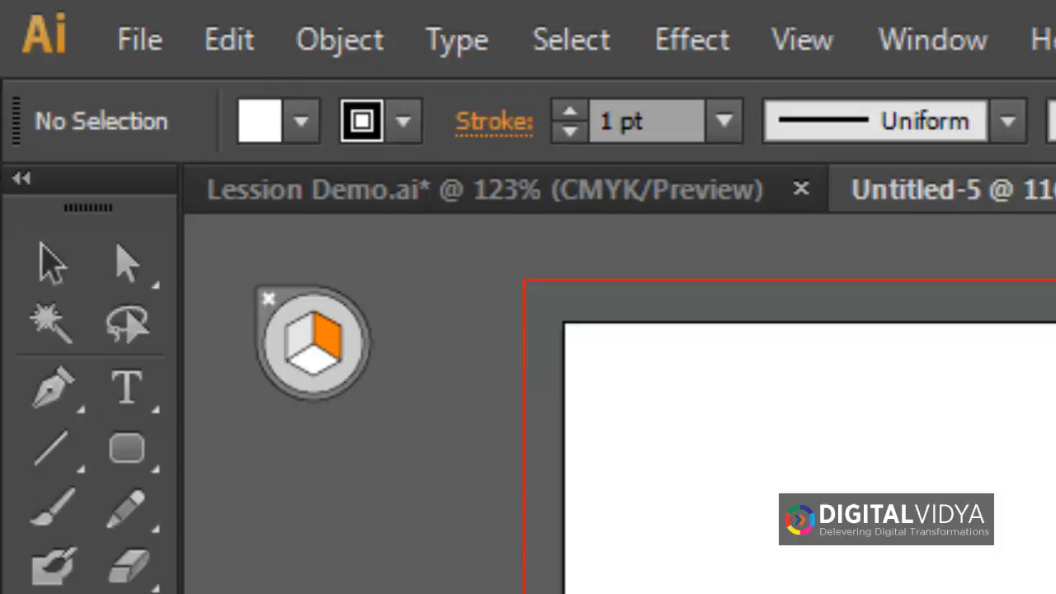
{"action": "left_click", "coordinate": [310, 369]}
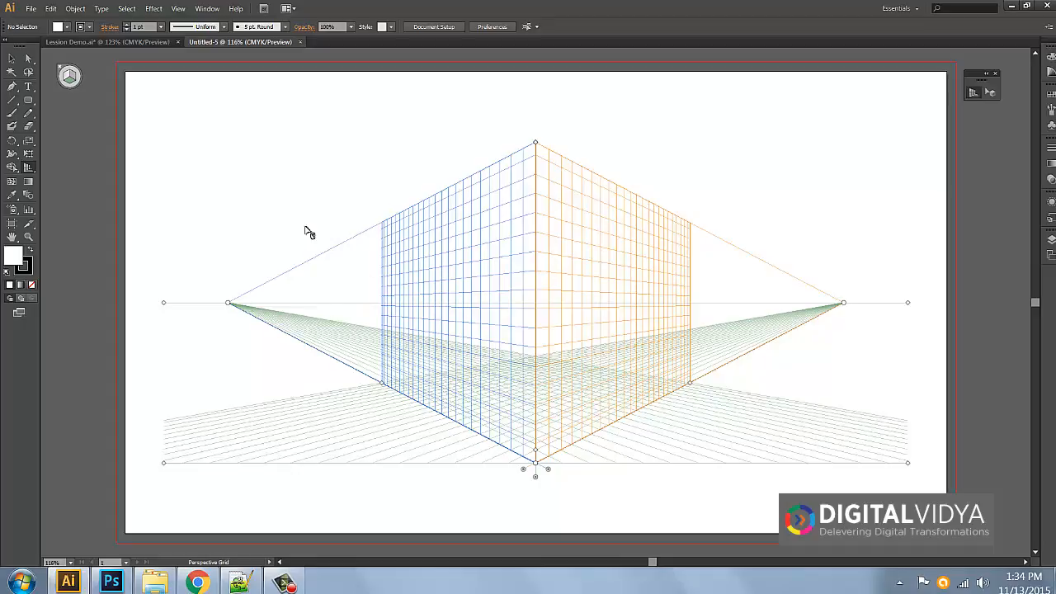
Hide the perspective grid and show it again
{"action": "left_click", "coordinate": [178, 9]}
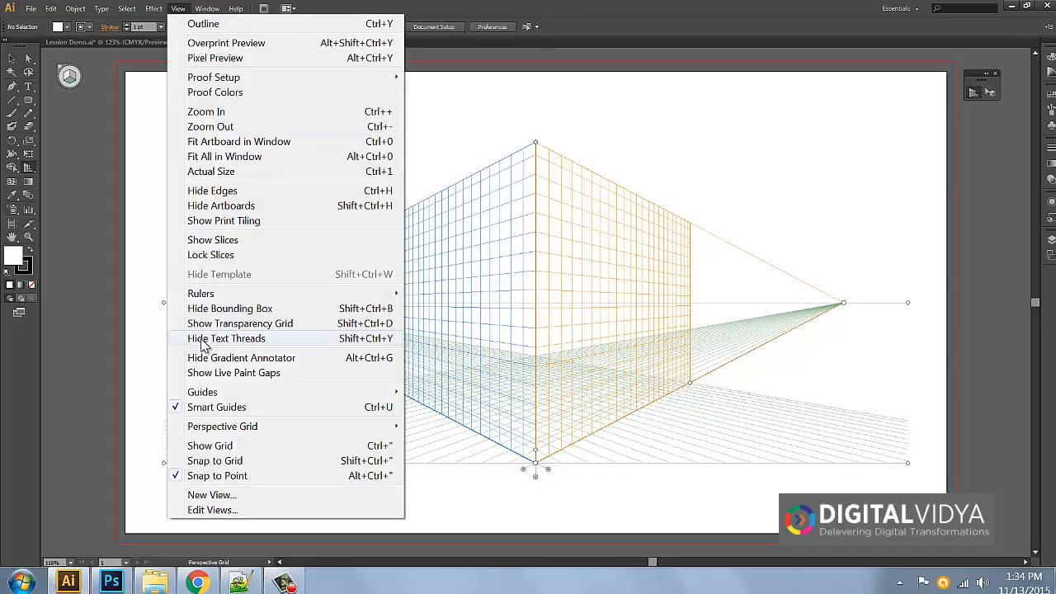
{"action": "mouse_move", "coordinate": [209, 428]}
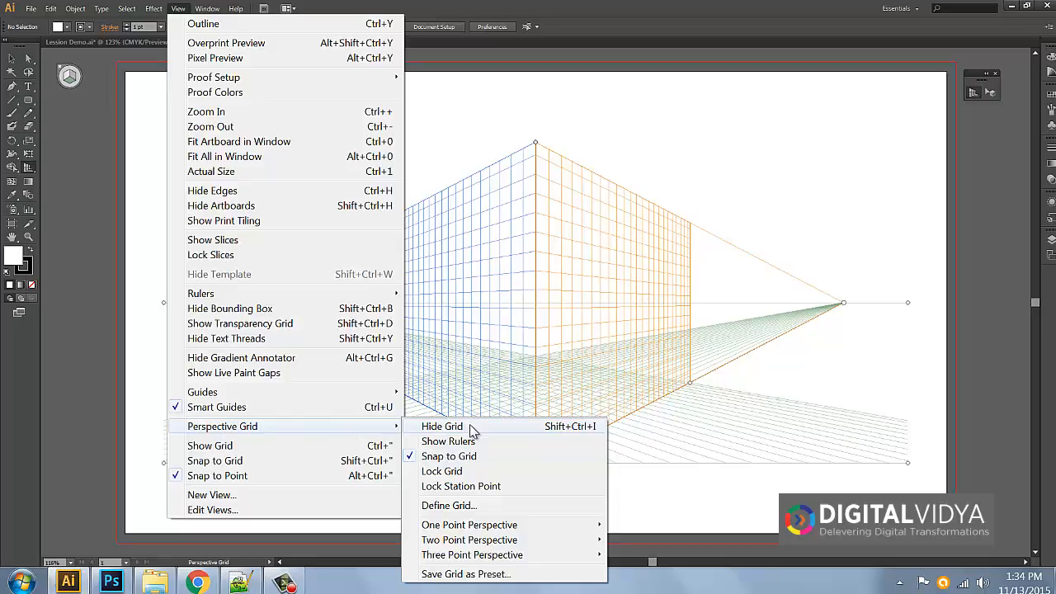
{"action": "left_click", "coordinate": [442, 426]}
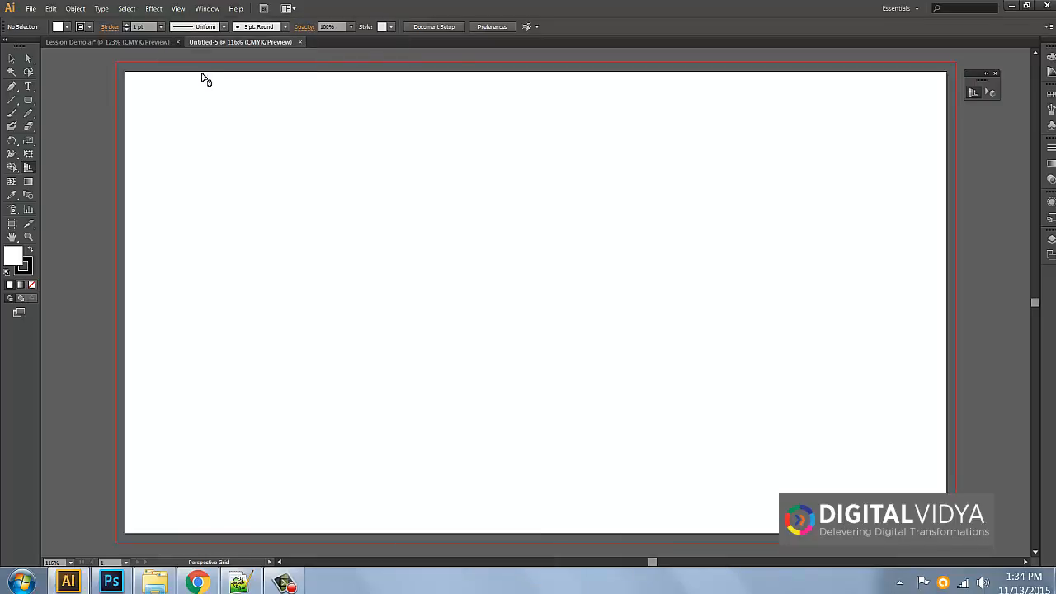
{"action": "left_click", "coordinate": [178, 9]}
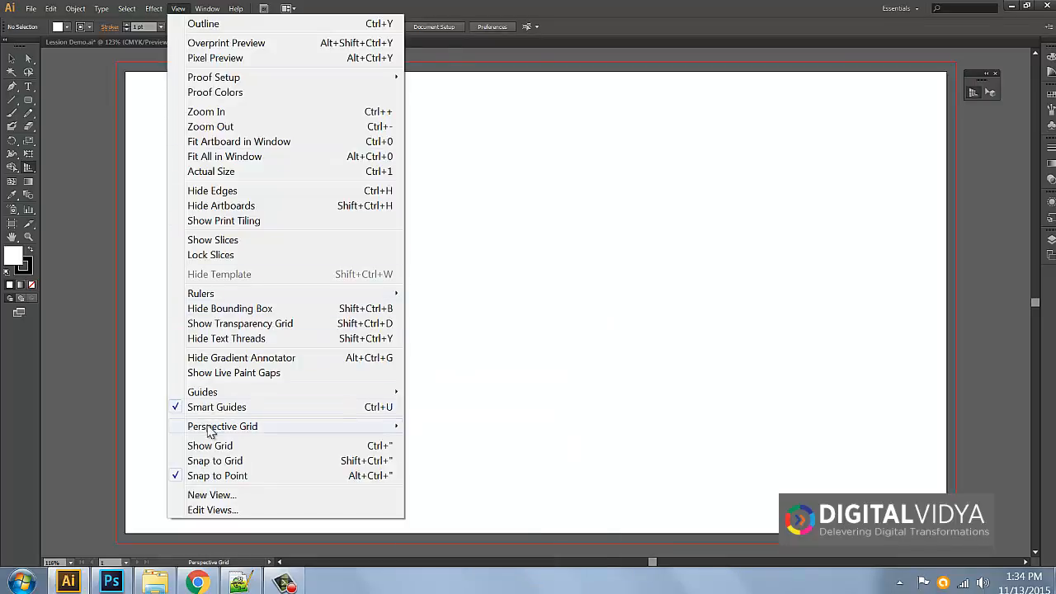
{"action": "mouse_move", "coordinate": [210, 436]}
{"action": "left_click", "coordinate": [438, 428]}
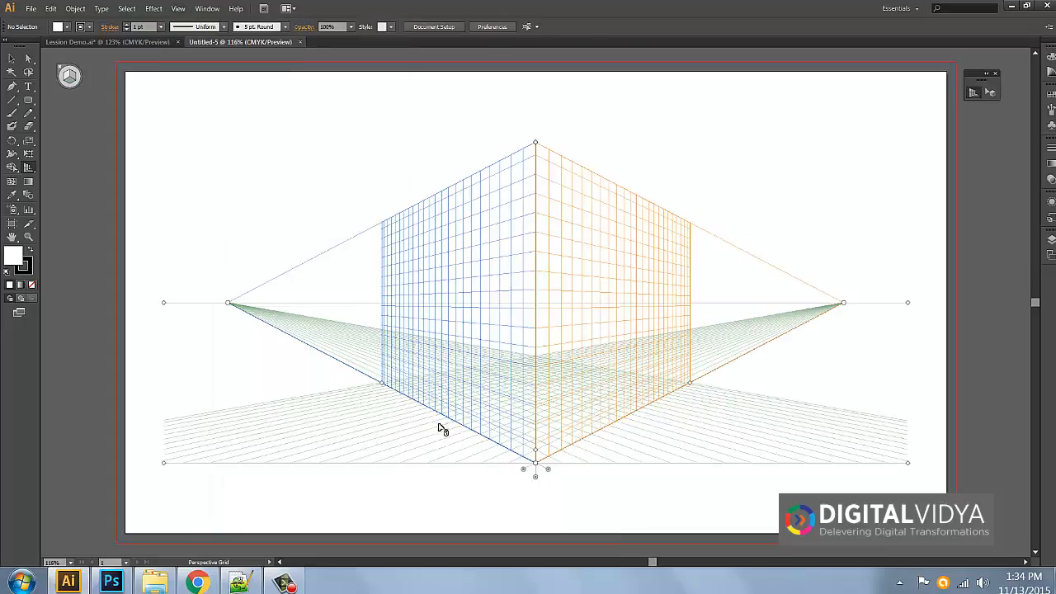
Show the rulers on the perspective grid
{"action": "left_click", "coordinate": [178, 9]}
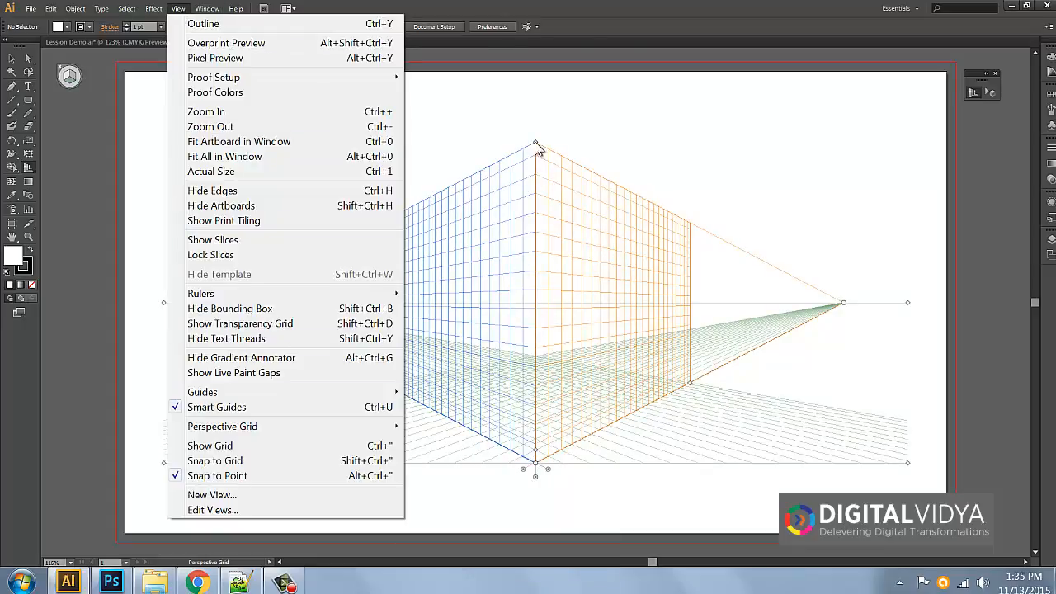
{"action": "mouse_move", "coordinate": [240, 427]}
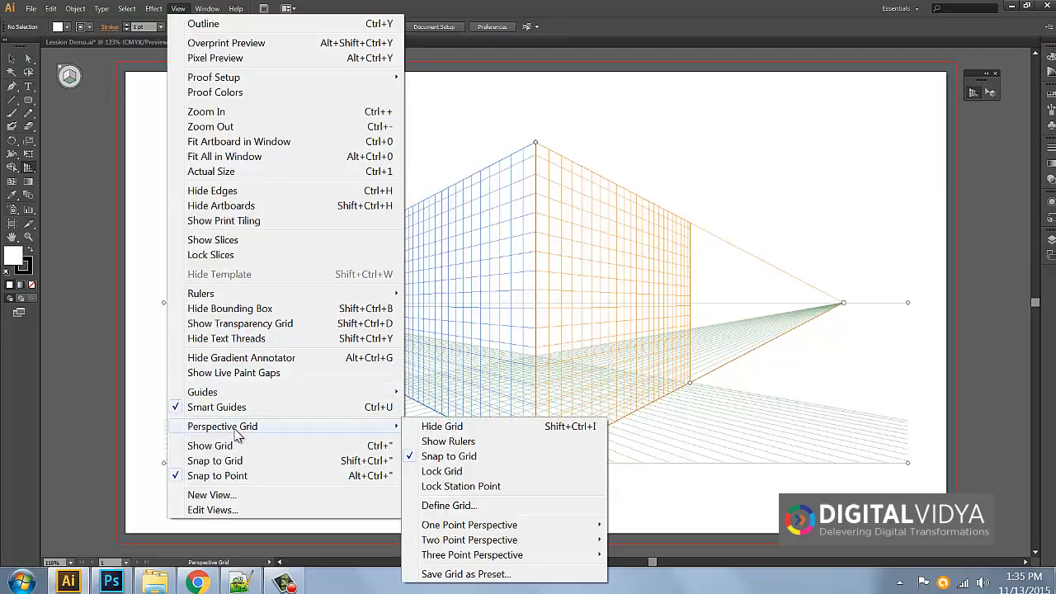
{"action": "left_click", "coordinate": [448, 441]}
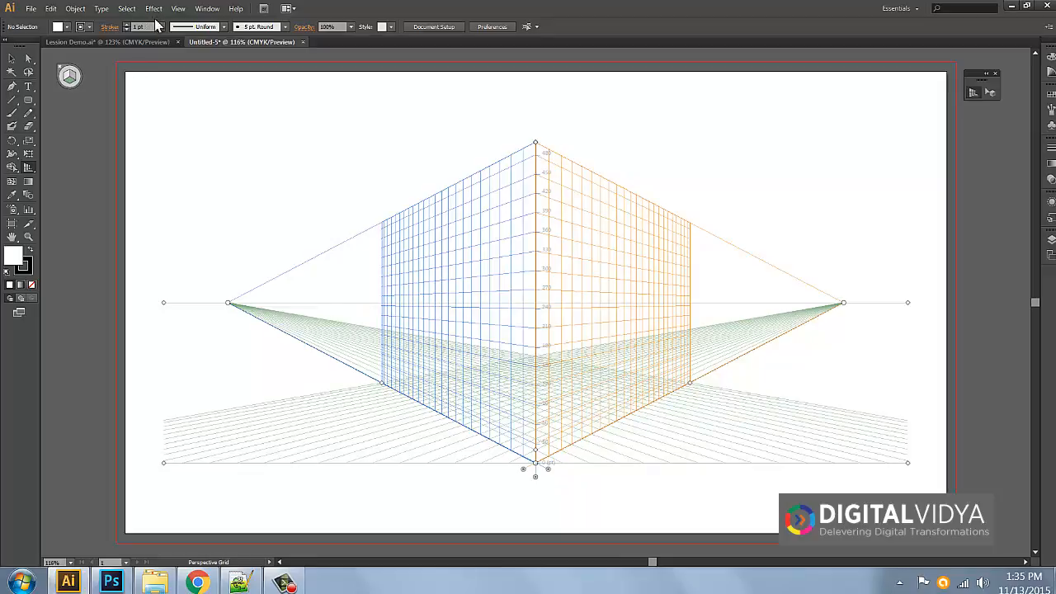
Change the perspective grid to the one-point preset [1P-Normal View]
{"action": "left_click", "coordinate": [178, 8]}
{"action": "mouse_move", "coordinate": [221, 388]}
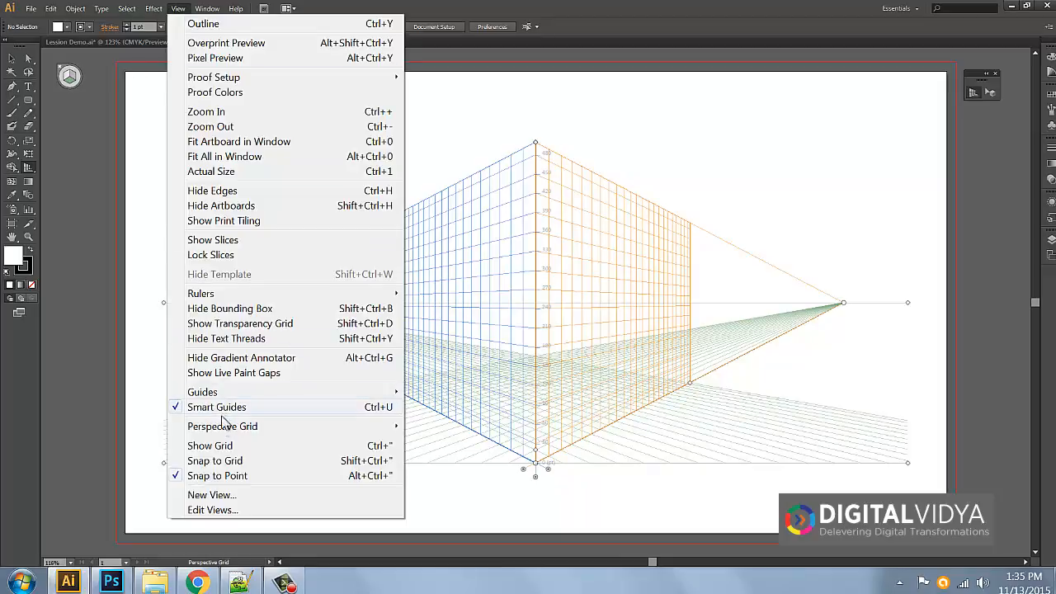
{"action": "mouse_move", "coordinate": [267, 429]}
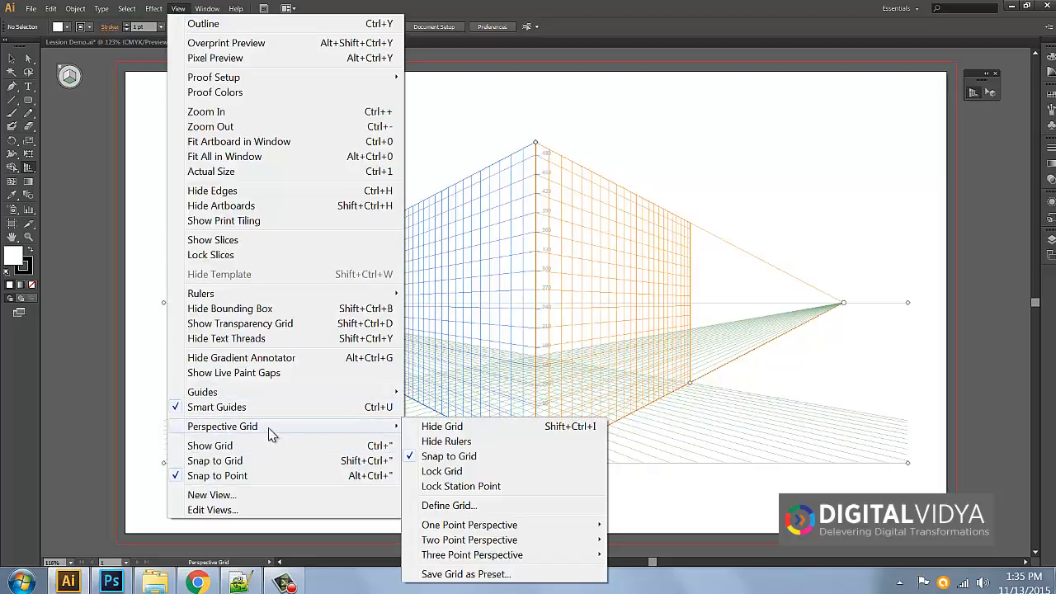
{"action": "mouse_move", "coordinate": [453, 528]}
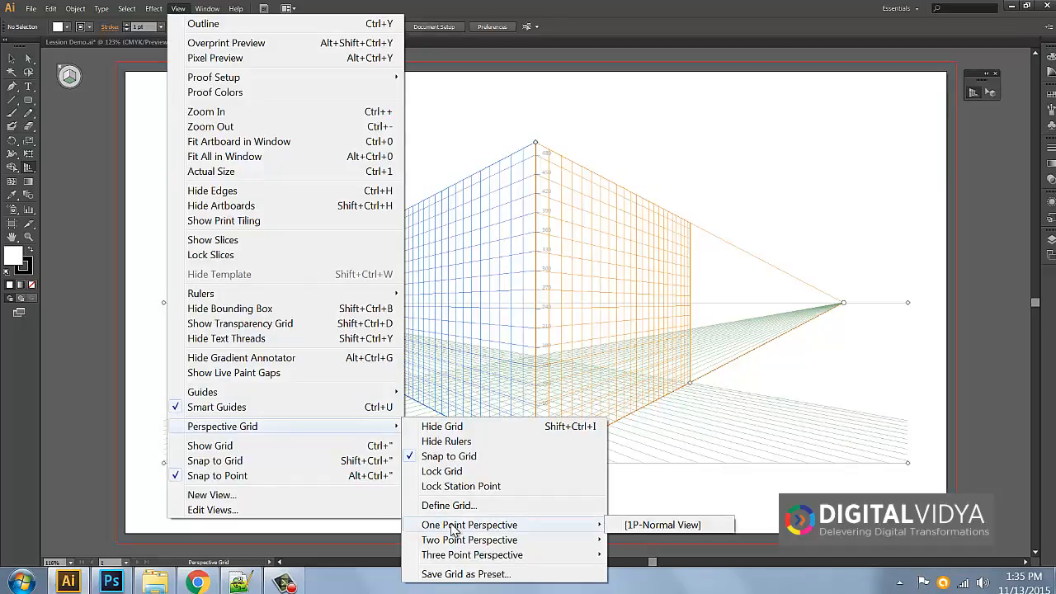
{"action": "left_click", "coordinate": [649, 528]}
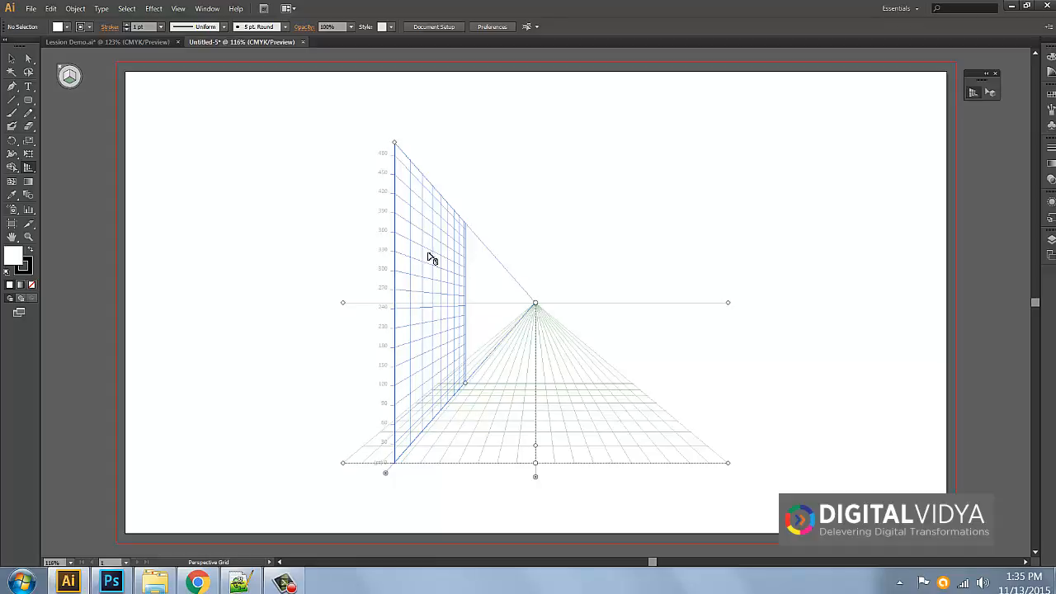
Change the perspective grid to the two-point preset [2P-Normal View]
{"action": "left_click", "coordinate": [179, 8]}
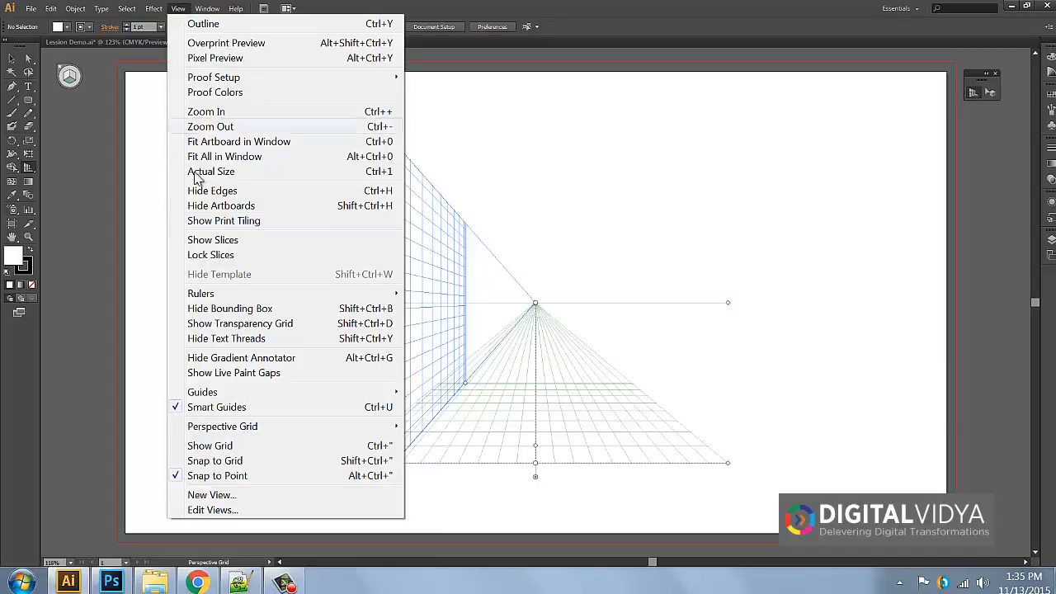
{"action": "mouse_move", "coordinate": [211, 433]}
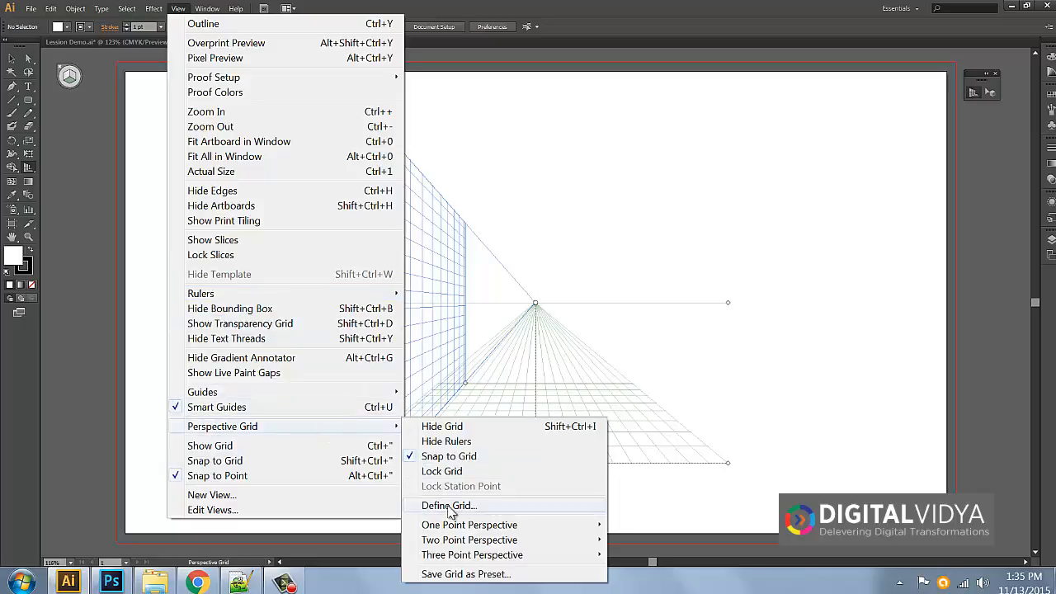
{"action": "mouse_move", "coordinate": [455, 545]}
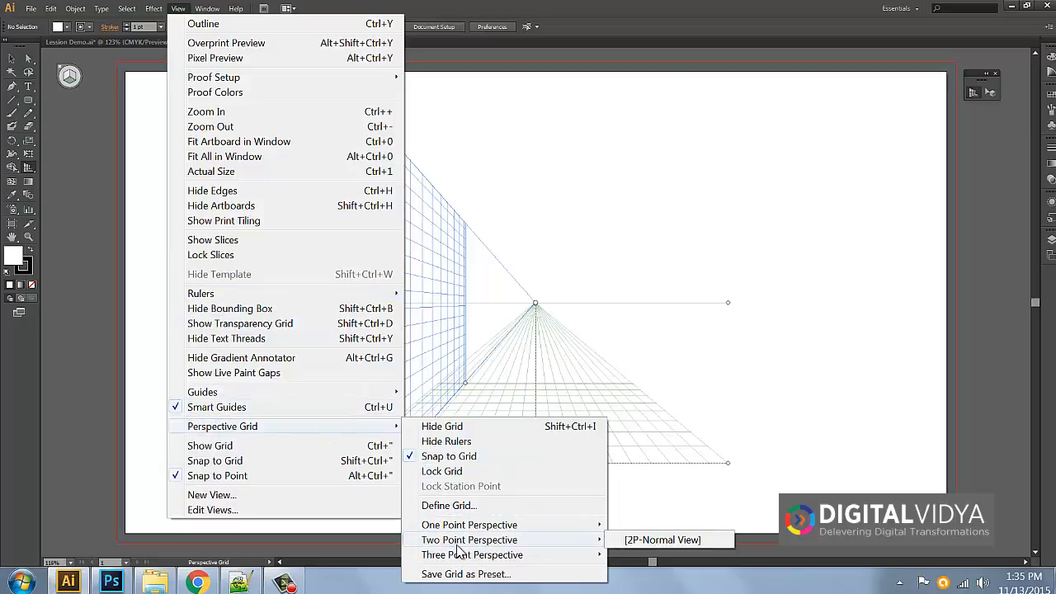
{"action": "left_click", "coordinate": [640, 540]}
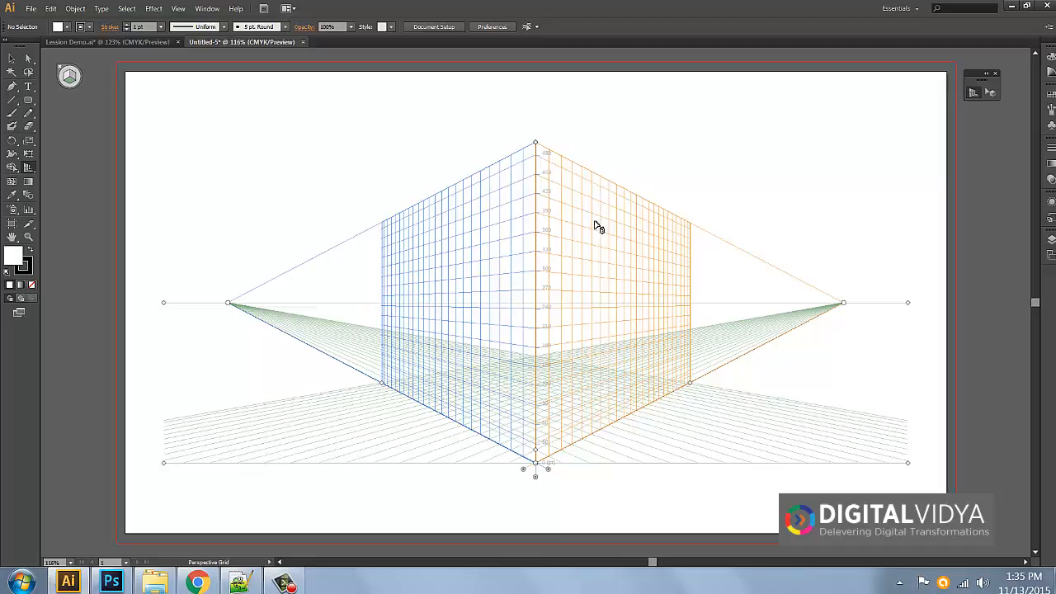
Change the perspective grid to the three-point preset [3P-Normal View] and view its lower part
{"action": "left_click", "coordinate": [178, 8]}
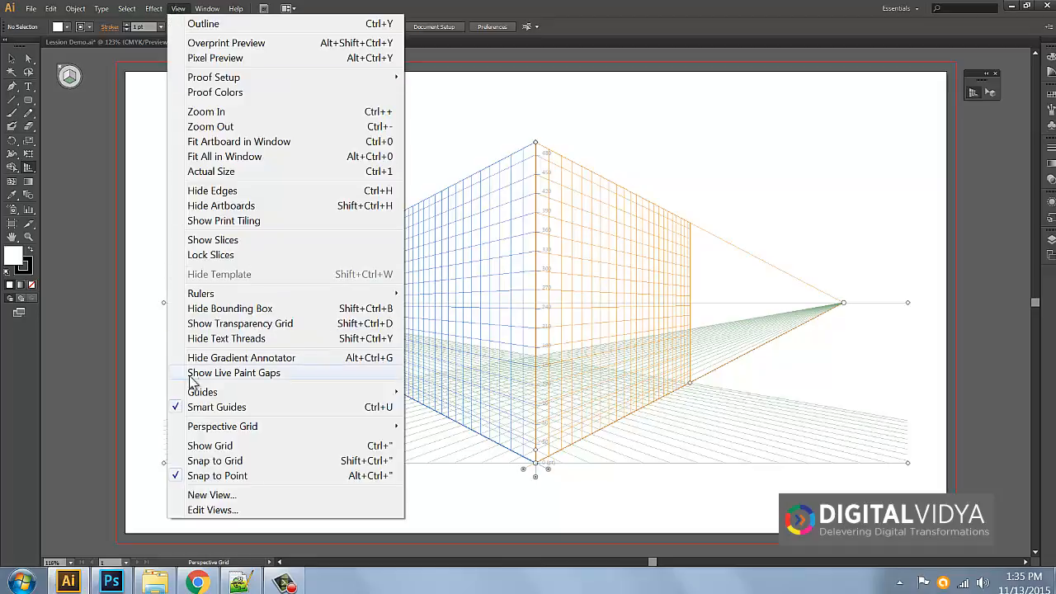
{"action": "mouse_move", "coordinate": [194, 396]}
{"action": "mouse_move", "coordinate": [305, 427]}
{"action": "mouse_move", "coordinate": [566, 554]}
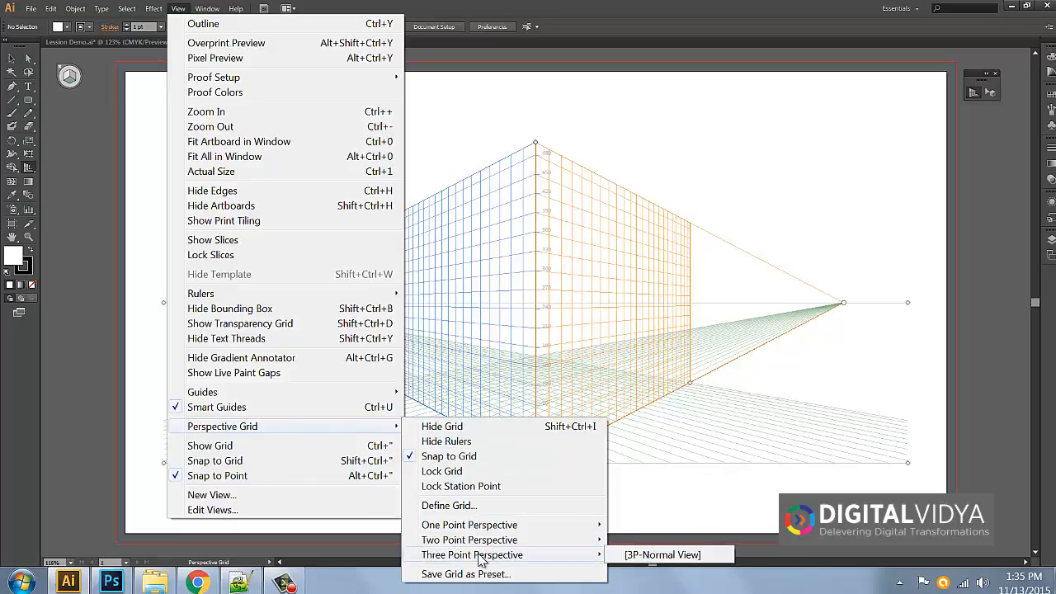
{"action": "left_click", "coordinate": [662, 555]}
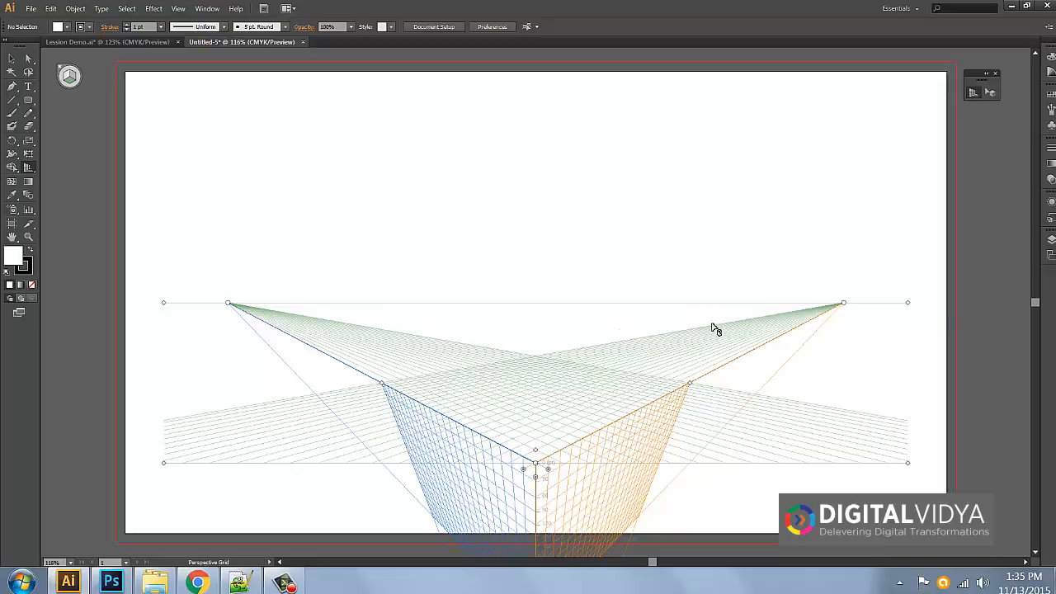
{"action": "scroll", "coordinate": [716, 329], "scroll_direction": "down", "scroll_amount": 4}
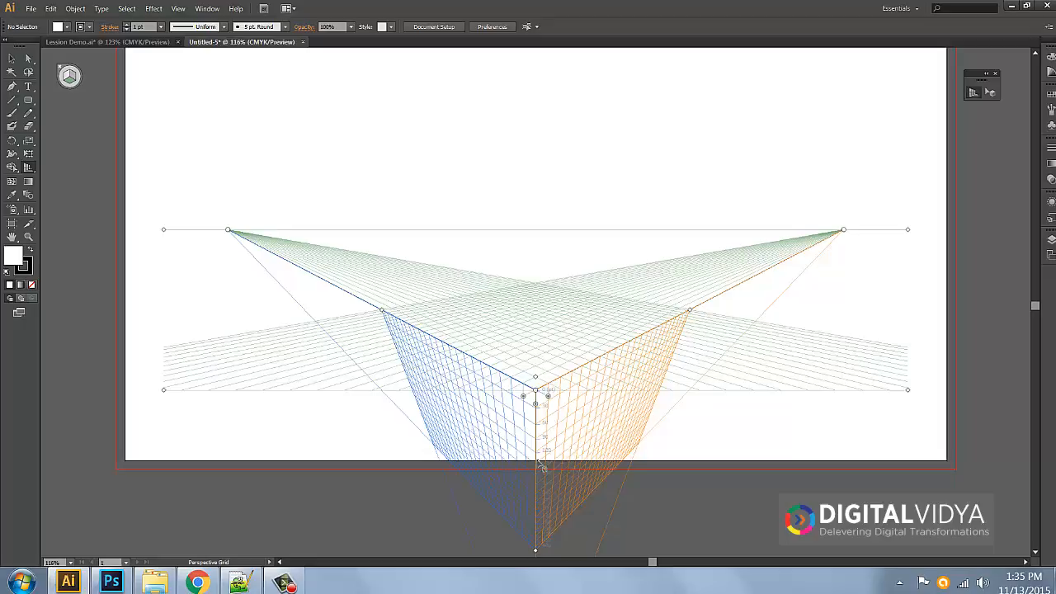
Switch from the three-point grid back to the two-point preset [2P-Normal View]
{"action": "left_click", "coordinate": [179, 8]}
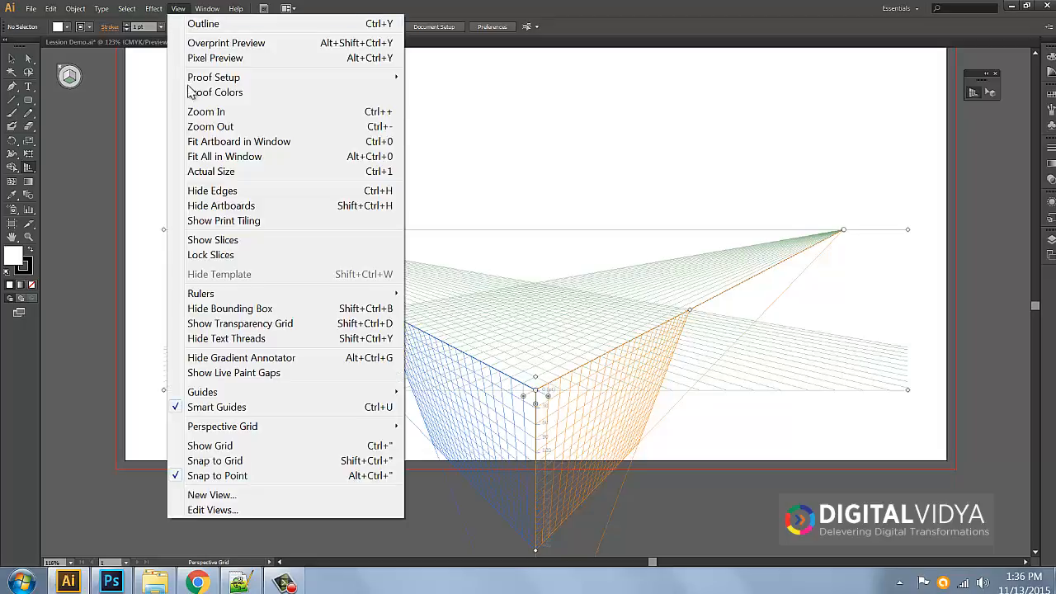
{"action": "mouse_move", "coordinate": [219, 432]}
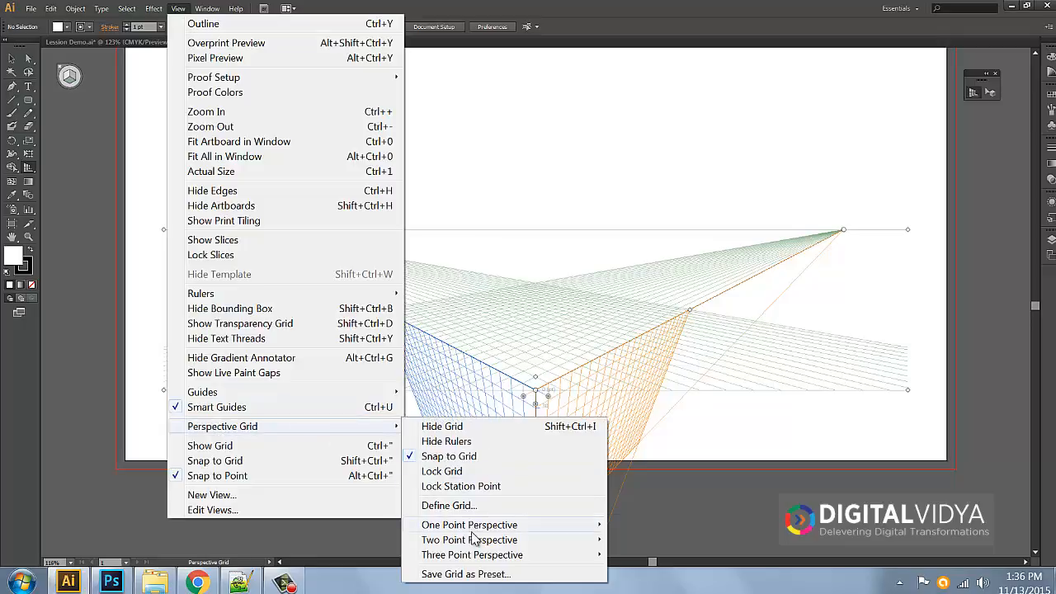
{"action": "mouse_move", "coordinate": [476, 541]}
{"action": "left_click", "coordinate": [636, 541]}
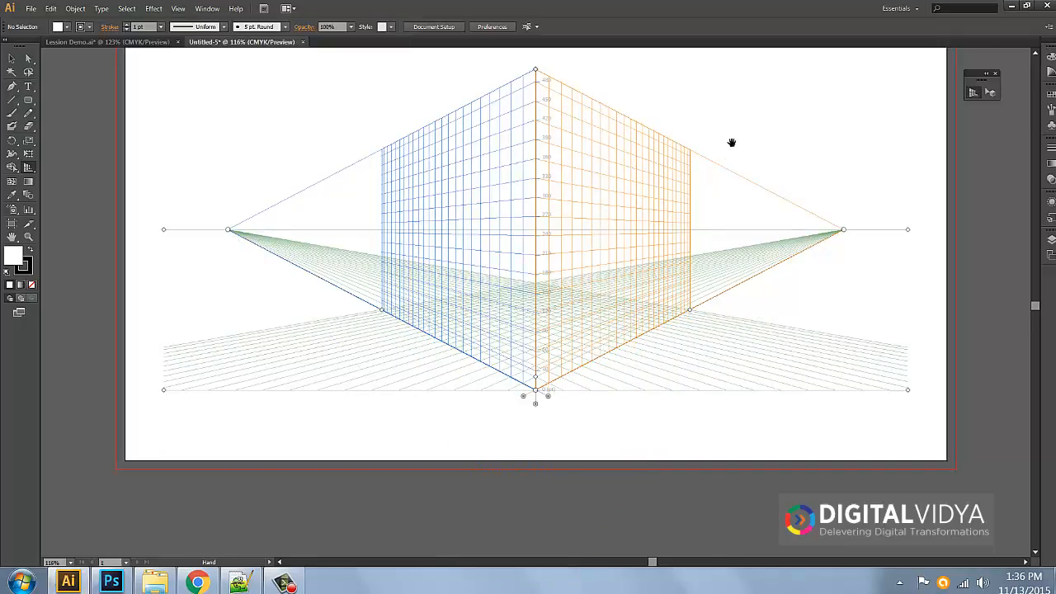
{"action": "left_click_drag", "start_coordinate": [731, 141], "coordinate": [731, 209]}
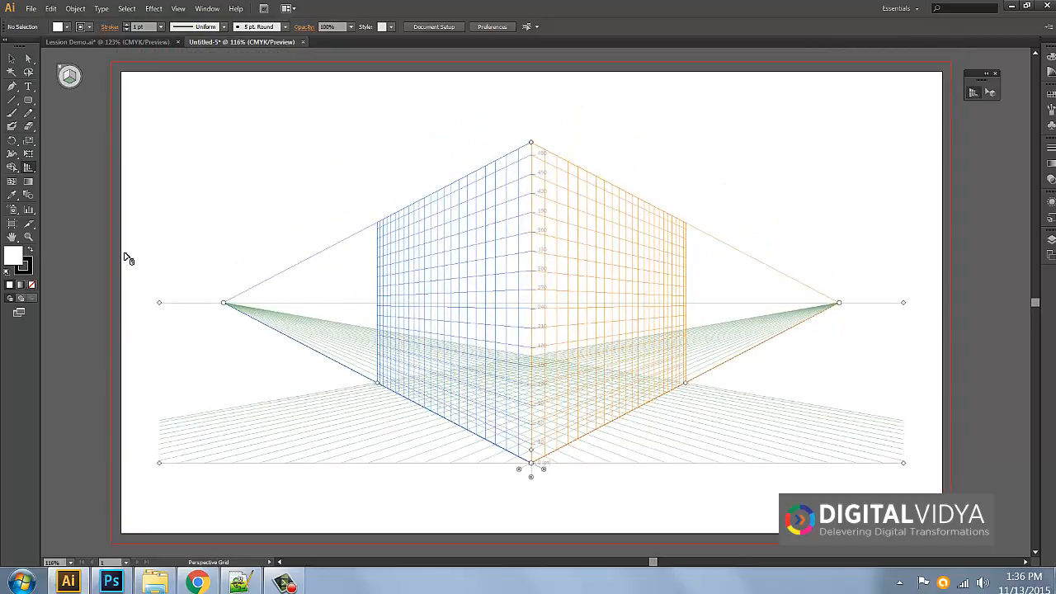
Choose the Rectangle tool, make the horizontal grid active, and set a black fill with no stroke
{"action": "left_click", "coordinate": [28, 100]}
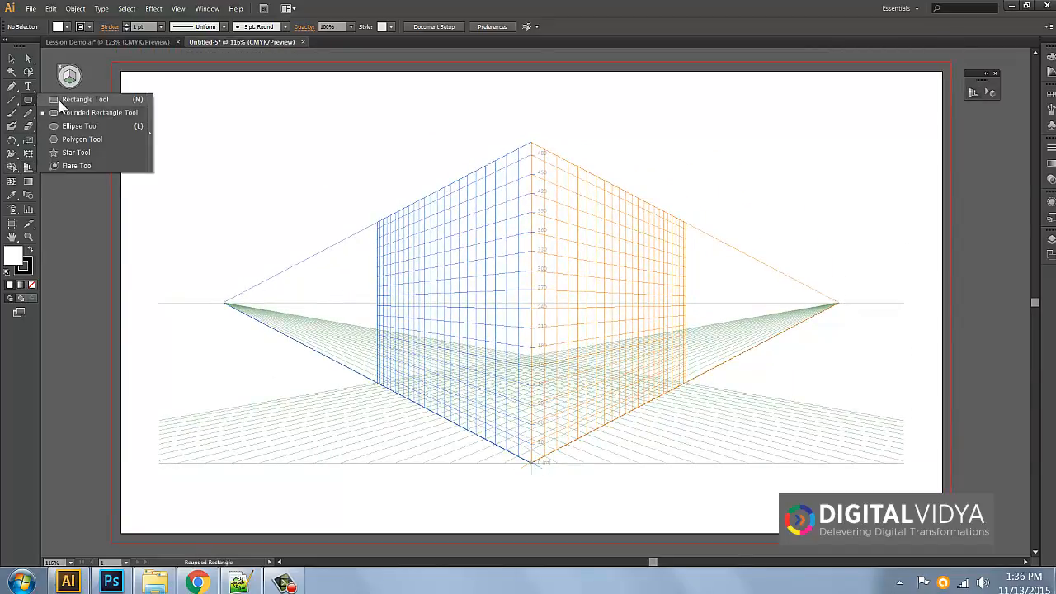
{"action": "left_click", "coordinate": [61, 100]}
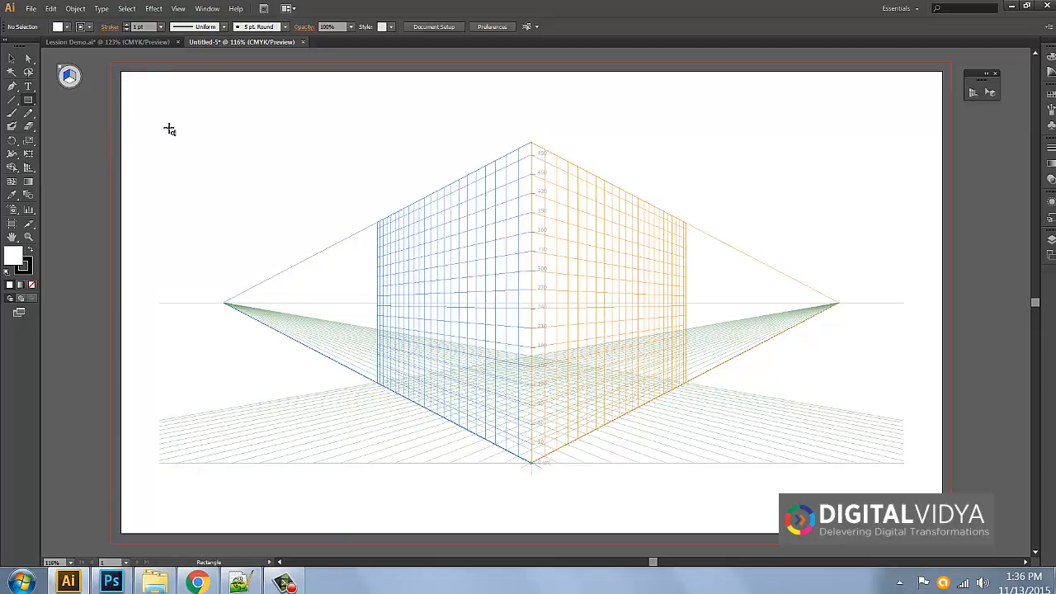
{"action": "left_click", "coordinate": [75, 77]}
{"action": "left_click", "coordinate": [70, 81]}
{"action": "left_click", "coordinate": [31, 284]}
{"action": "key", "text": "shift+x"}
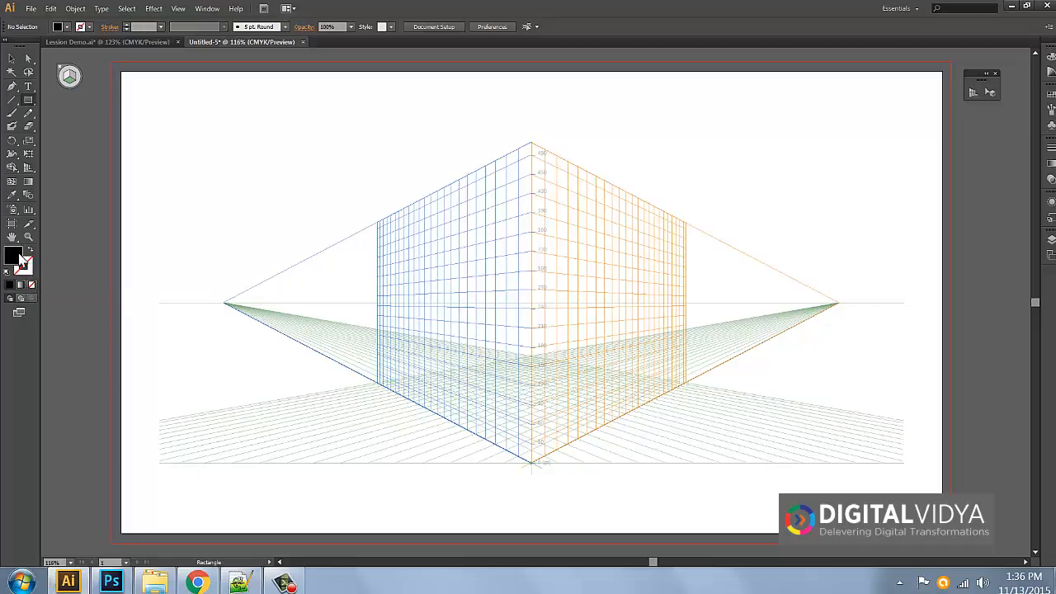
Show the Swatches as a separate floating panel beside the perspective grid
{"action": "left_click", "coordinate": [1050, 95]}
{"action": "left_click_drag", "start_coordinate": [932, 87], "coordinate": [737, 106]}
{"action": "left_click", "coordinate": [986, 74]}
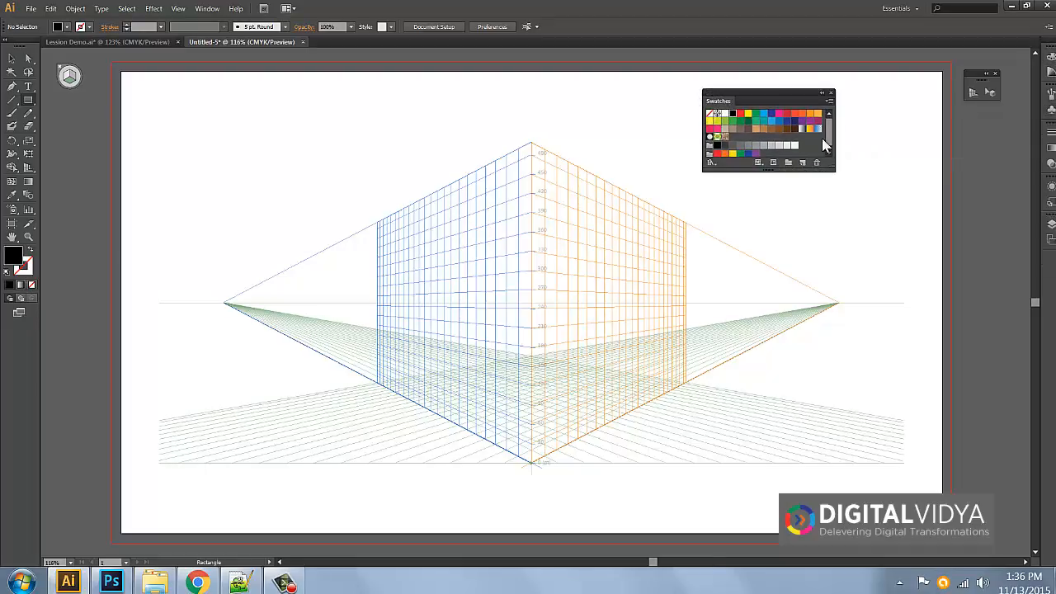
Draw a dark gray rectangle about 688 by 506 pt on the left grid plane, covering the whole left wall
{"action": "left_click", "coordinate": [724, 145]}
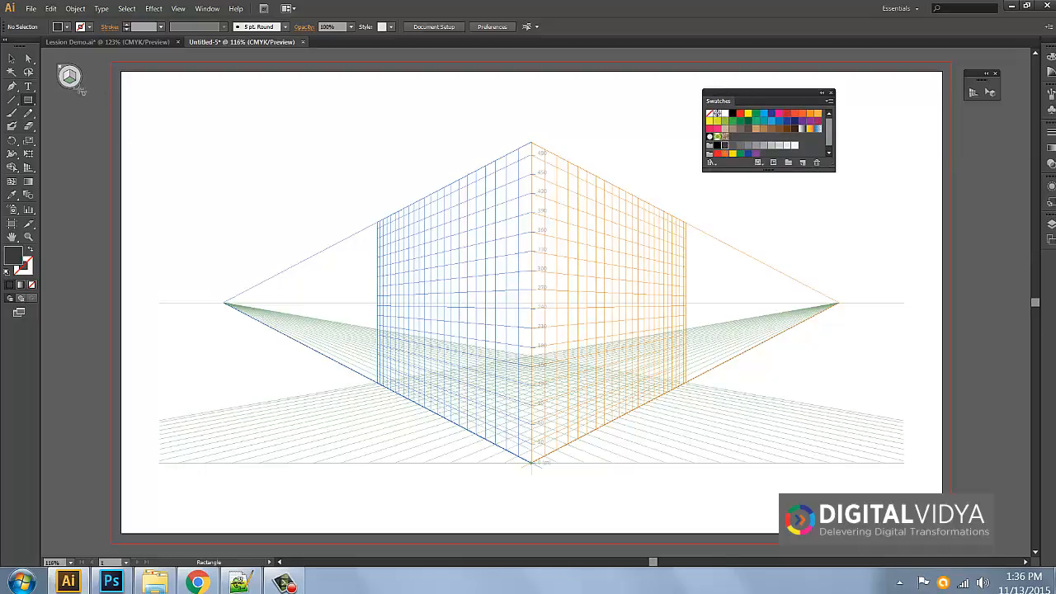
{"action": "left_click", "coordinate": [66, 76]}
{"action": "left_click_drag", "start_coordinate": [376, 221], "coordinate": [532, 463]}
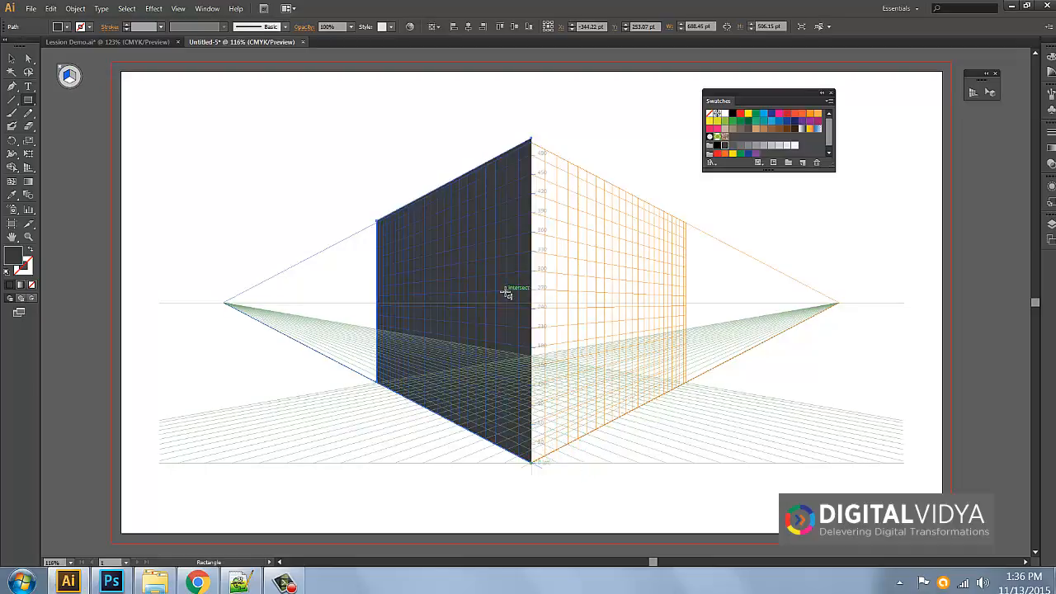
Draw a medium gray rectangle about 637 by 506 pt on the right grid plane, starting at the centre edge's top
{"action": "key", "text": "shift+v"}
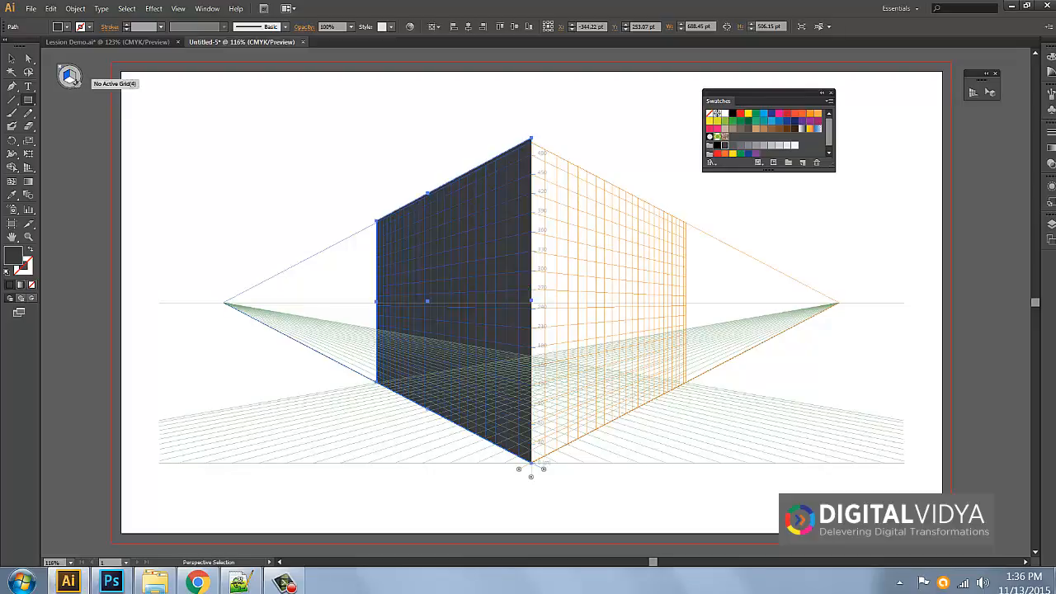
{"action": "left_click", "coordinate": [70, 77]}
{"action": "key", "text": "m"}
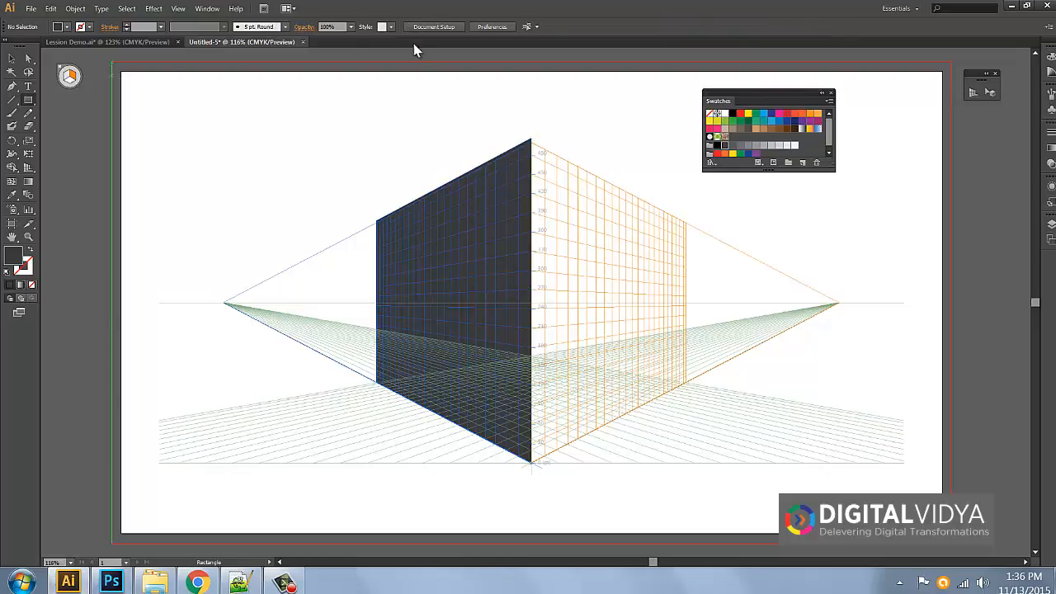
{"action": "left_click", "coordinate": [741, 146]}
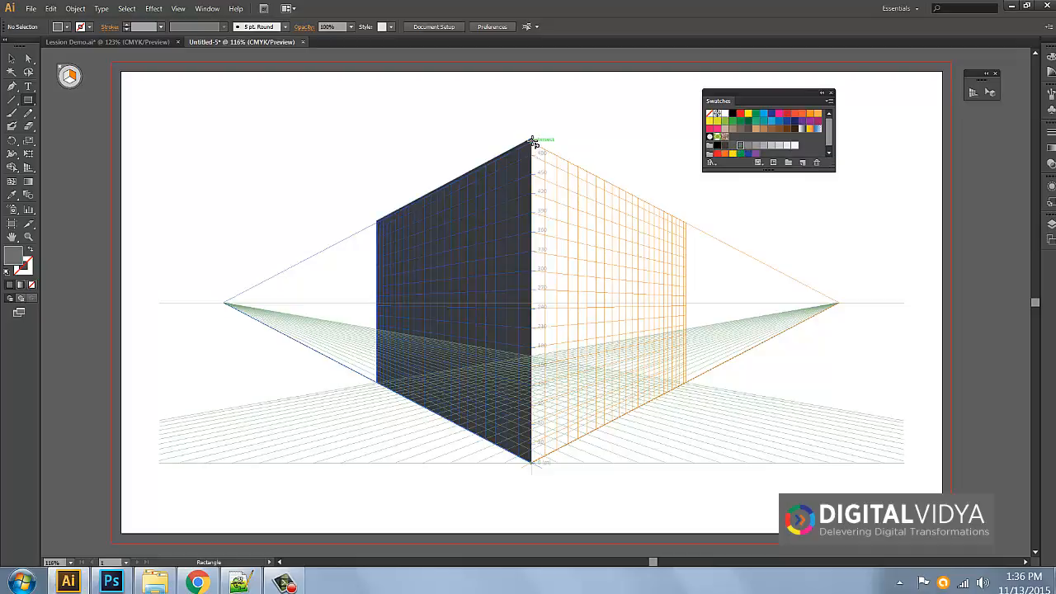
{"action": "left_click_drag", "start_coordinate": [533, 141], "coordinate": [682, 386]}
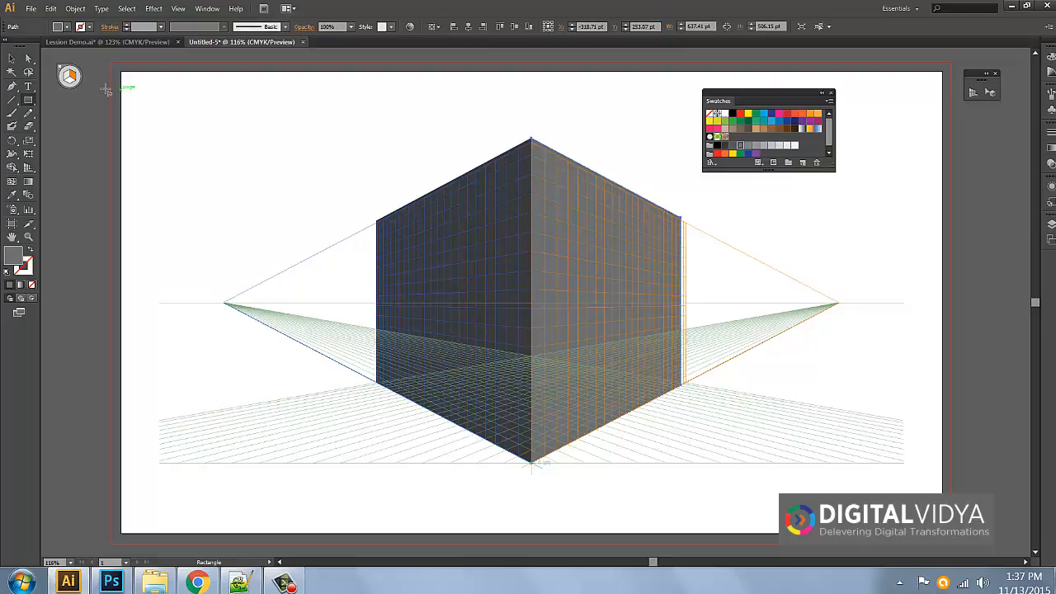
Draw a light gray rectangle about 688 by 660 pt on the horizontal grid plane as the floor between the walls
{"action": "left_click", "coordinate": [70, 83]}
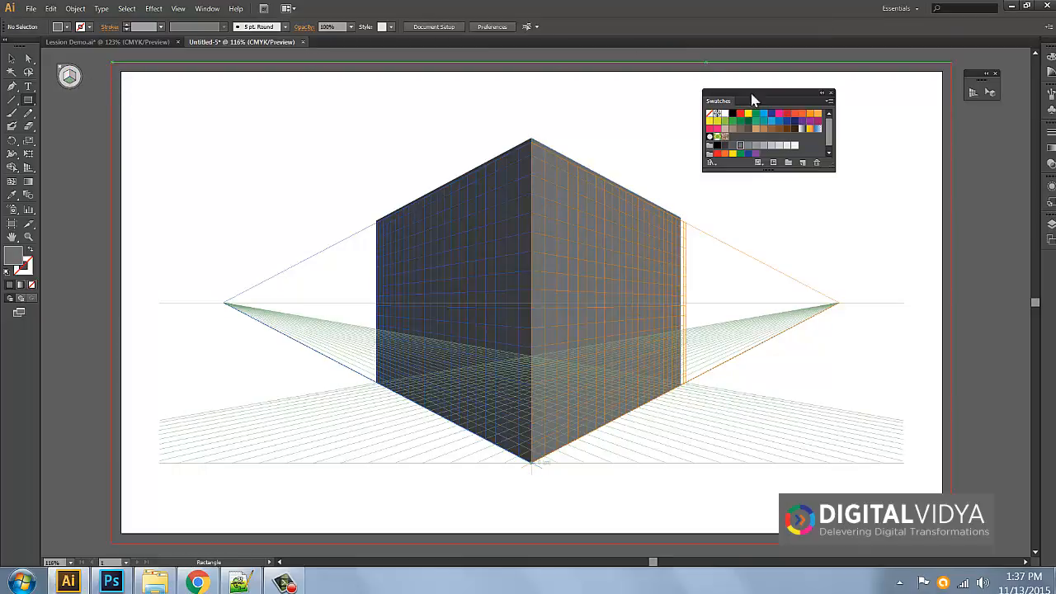
{"action": "left_click", "coordinate": [772, 147]}
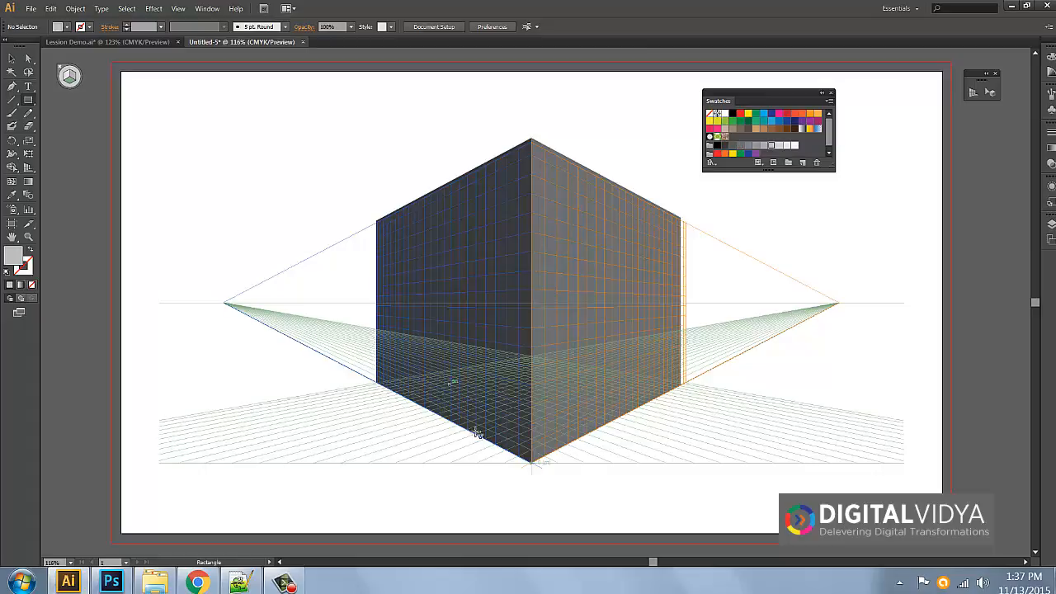
{"action": "left_click_drag", "start_coordinate": [384, 381], "coordinate": [685, 385]}
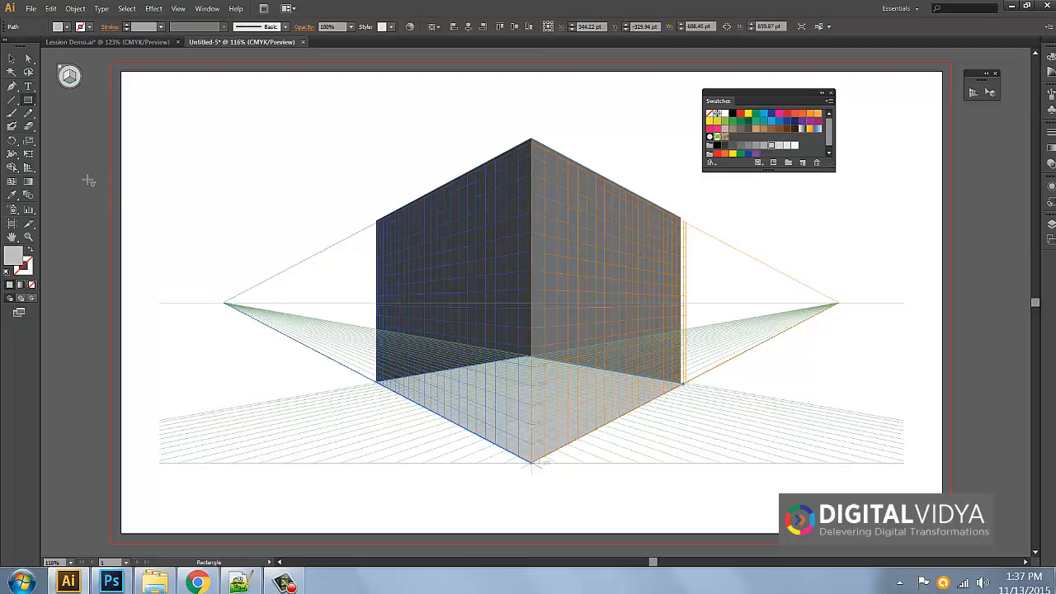
Hide the perspective grid and deselect the floor shape
{"action": "left_click", "coordinate": [11, 59]}
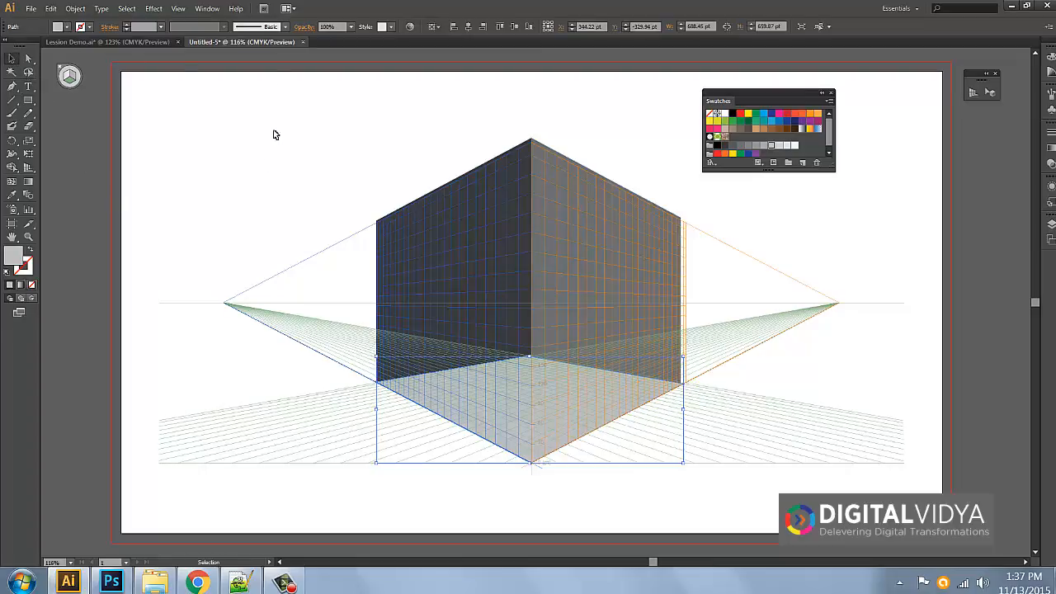
{"action": "left_click", "coordinate": [178, 9]}
{"action": "mouse_move", "coordinate": [226, 429]}
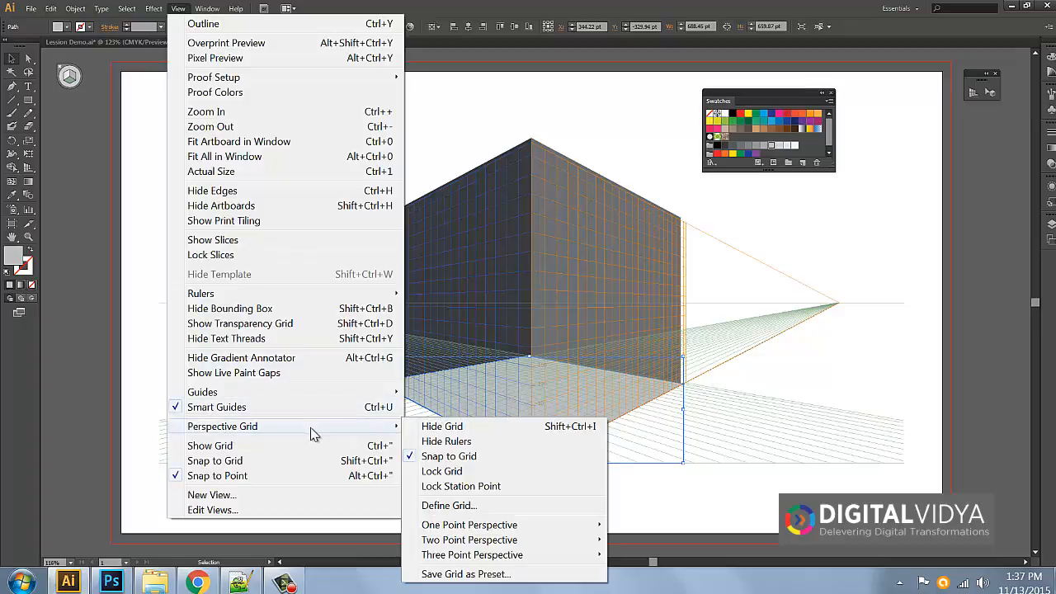
{"action": "left_click", "coordinate": [487, 427]}
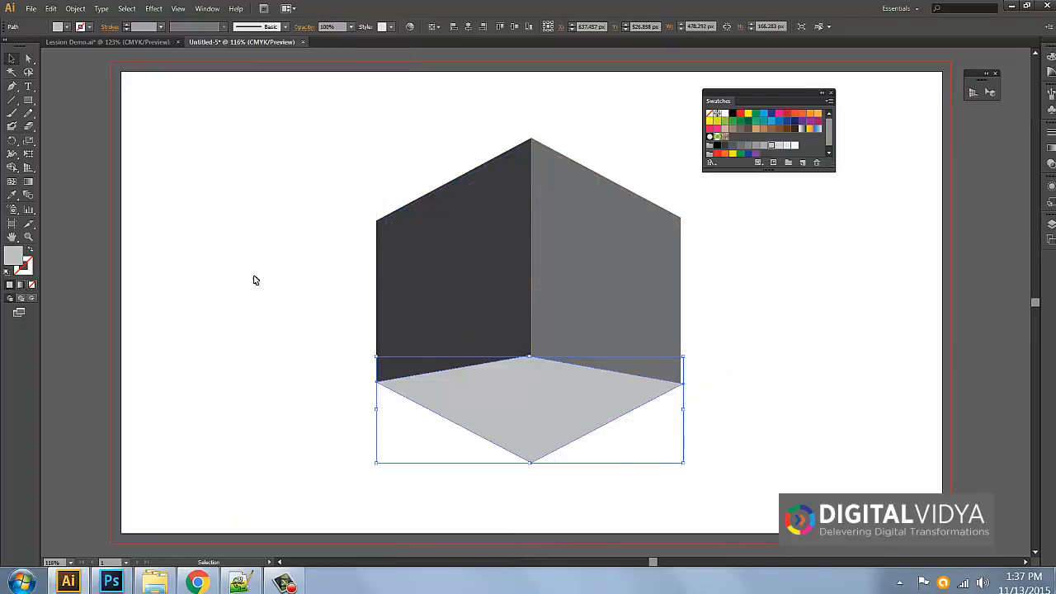
{"action": "left_click", "coordinate": [126, 130]}
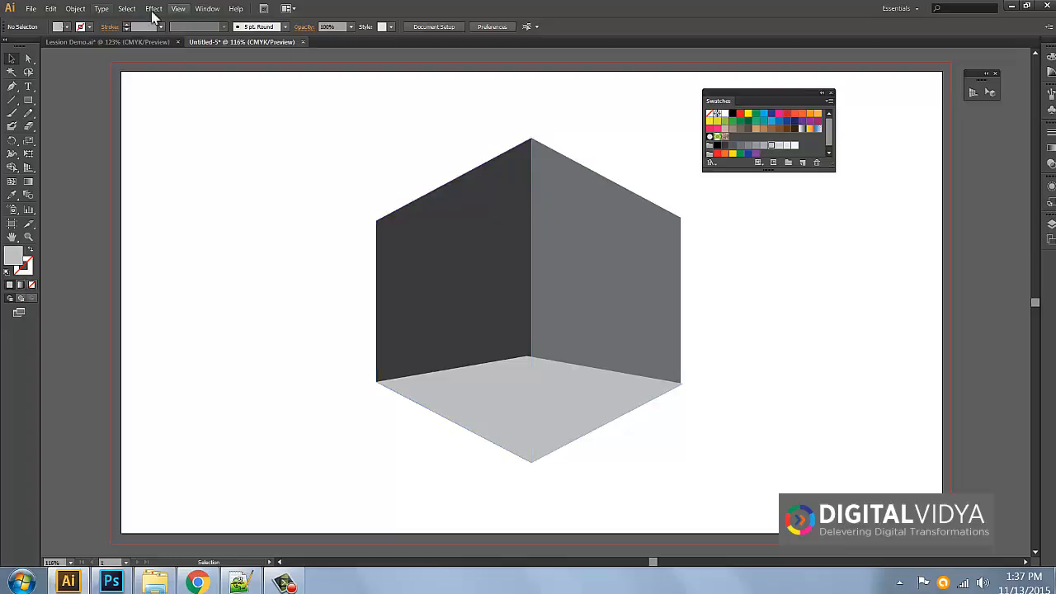
Create a new 1280 x 720 px document and display the perspective grid in it
{"action": "left_click", "coordinate": [30, 8]}
{"action": "left_click", "coordinate": [37, 21]}
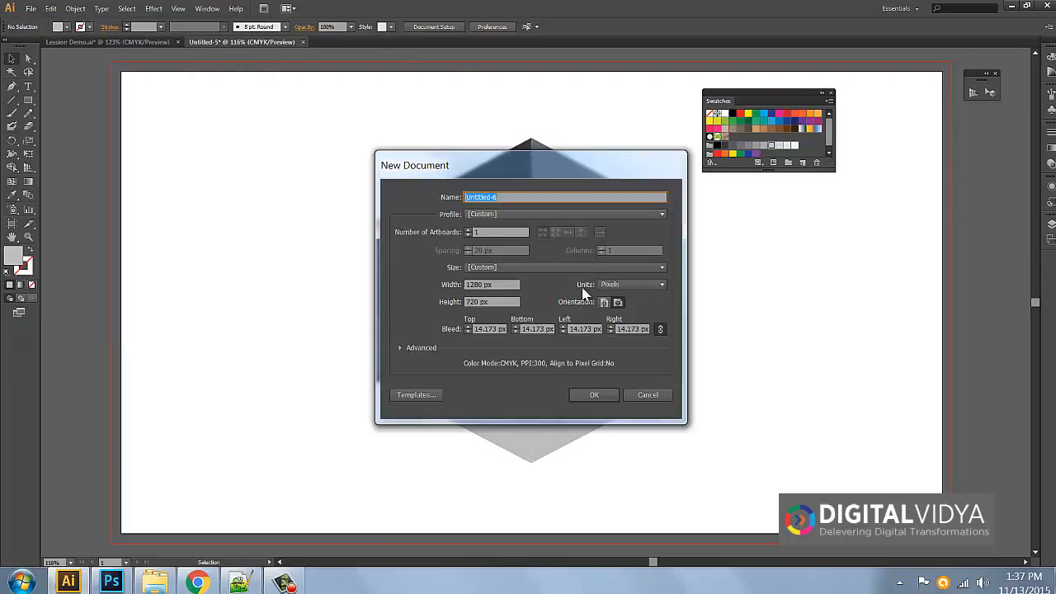
{"action": "left_click", "coordinate": [594, 396]}
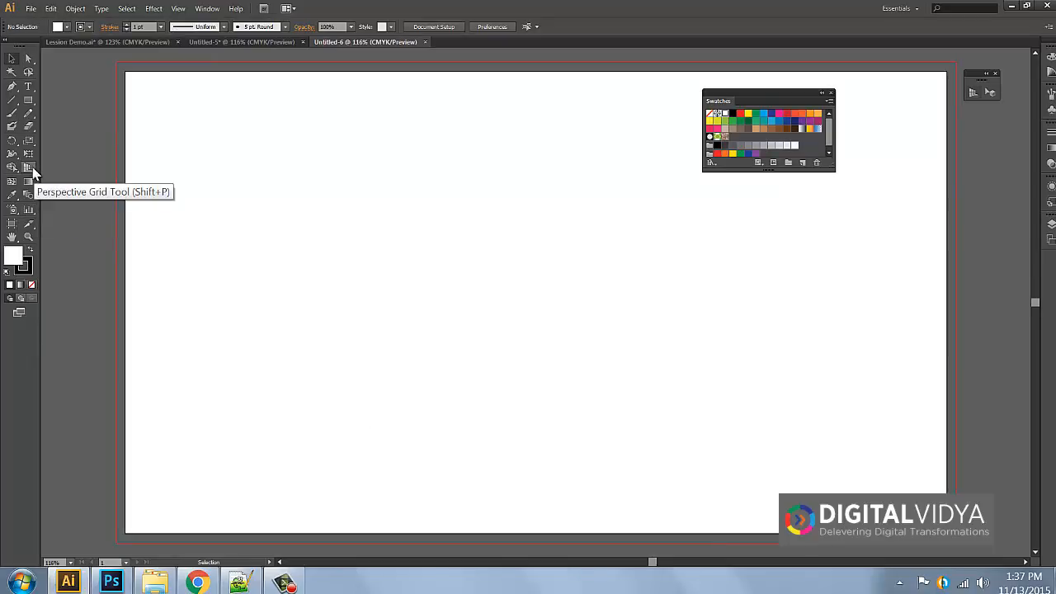
{"action": "left_click", "coordinate": [28, 167]}
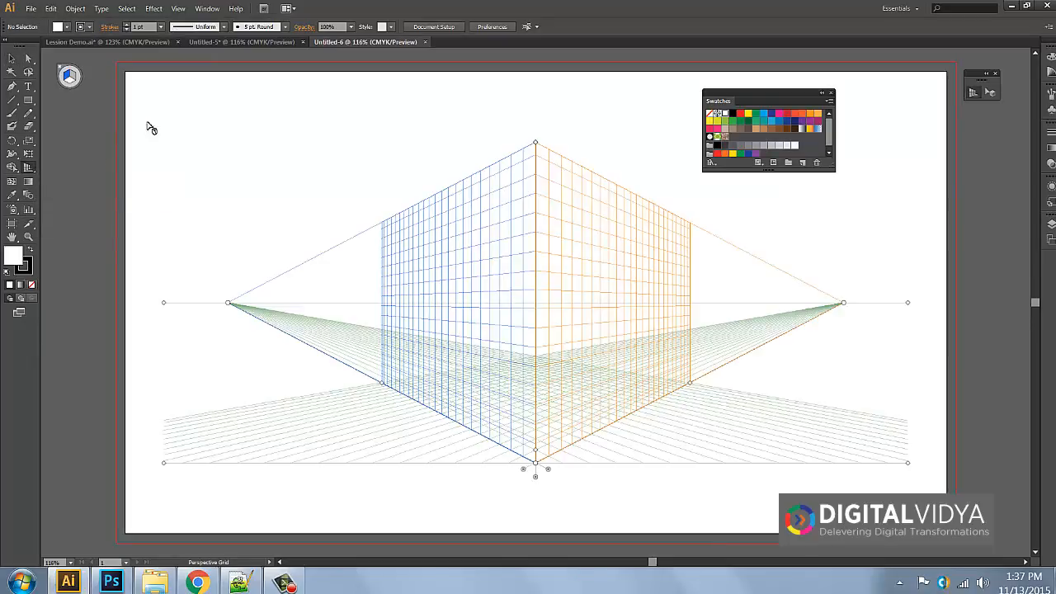
With no perspective plane active, draw a flat square about 45 px wide in the artboard's upper-left area
{"action": "left_click", "coordinate": [28, 100]}
{"action": "left_click_drag", "start_coordinate": [181, 110], "coordinate": [272, 193]}
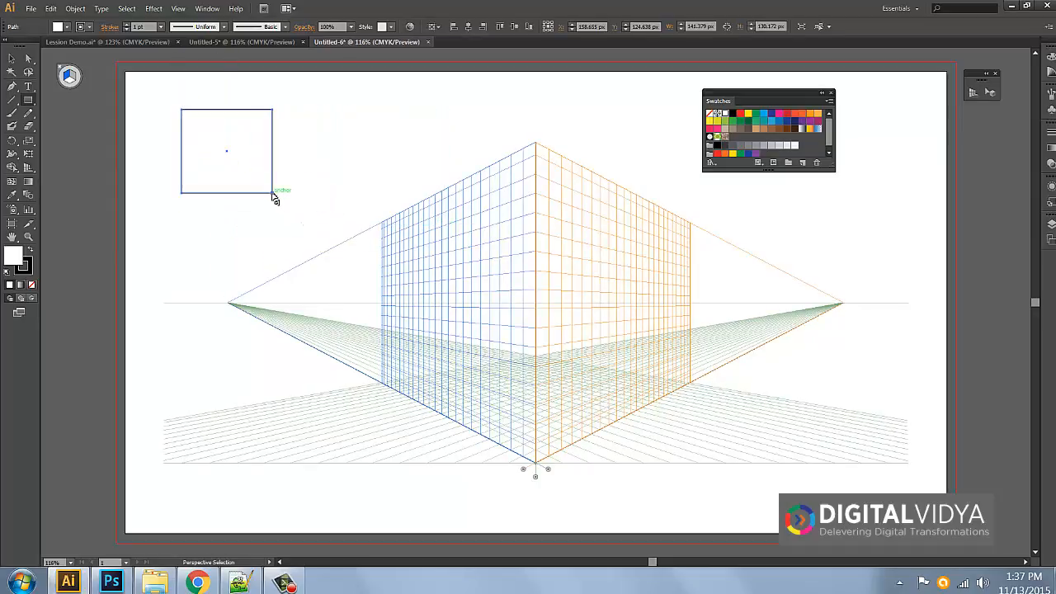
{"action": "key", "text": "Delete"}
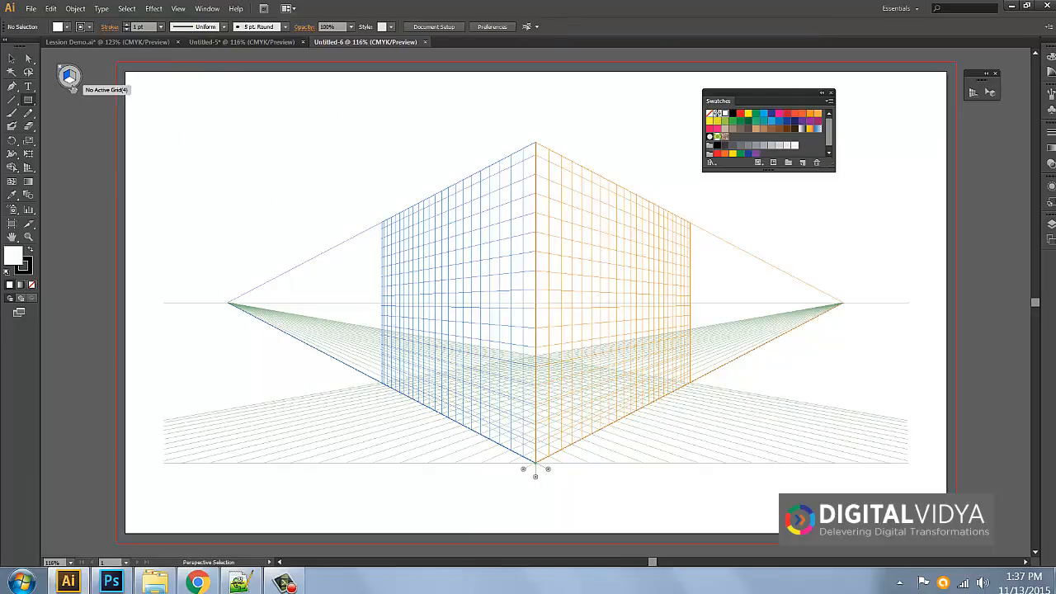
{"action": "left_click_drag", "start_coordinate": [157, 119], "coordinate": [185, 149]}
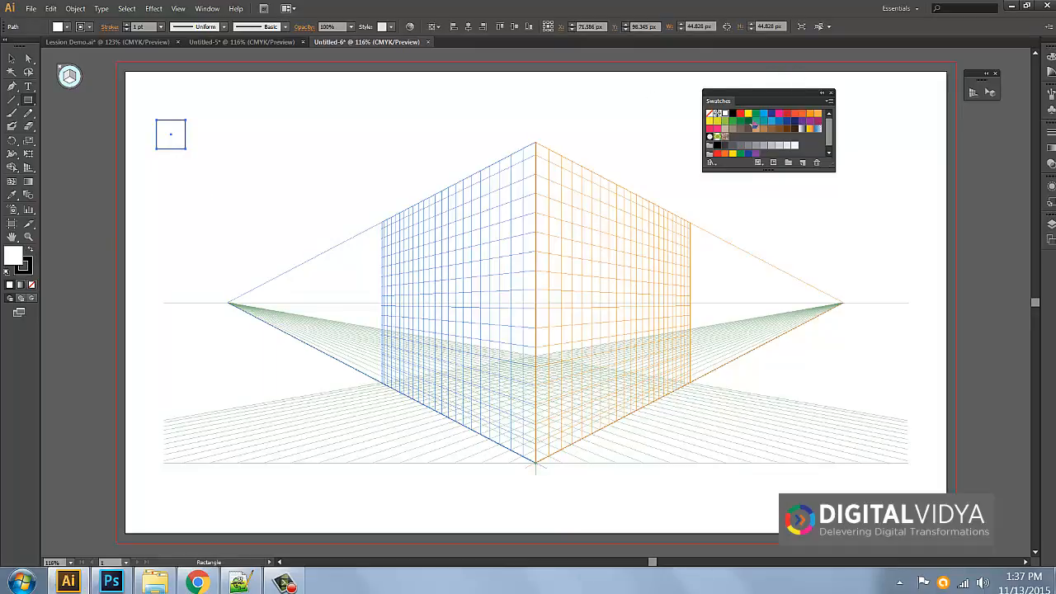
Give the flat square a light blue fill and no stroke
{"action": "left_click", "coordinate": [765, 115]}
{"action": "left_click", "coordinate": [11, 59]}
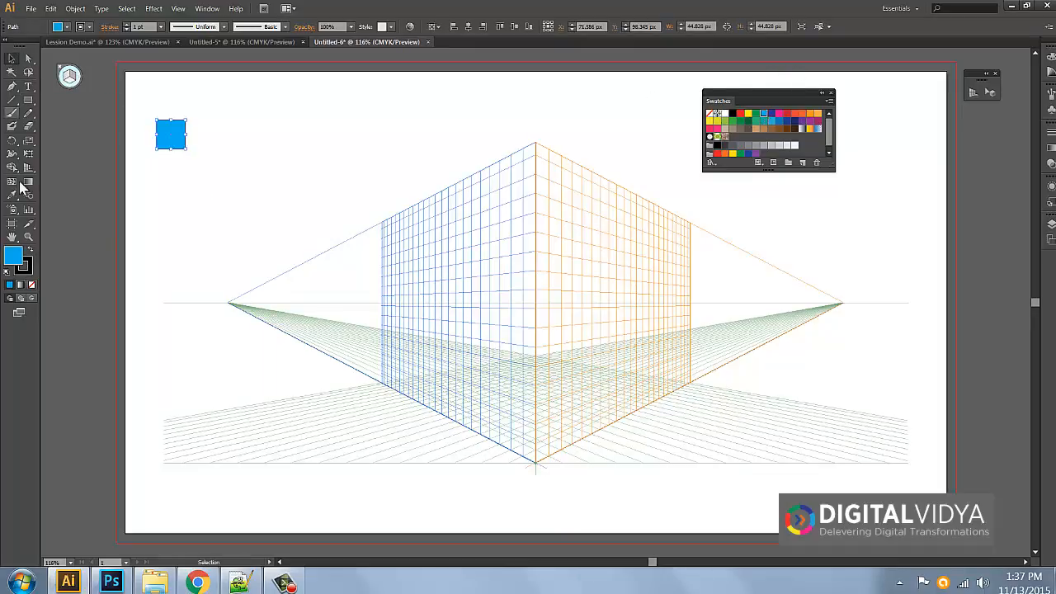
{"action": "left_click", "coordinate": [30, 275]}
{"action": "left_click", "coordinate": [31, 284]}
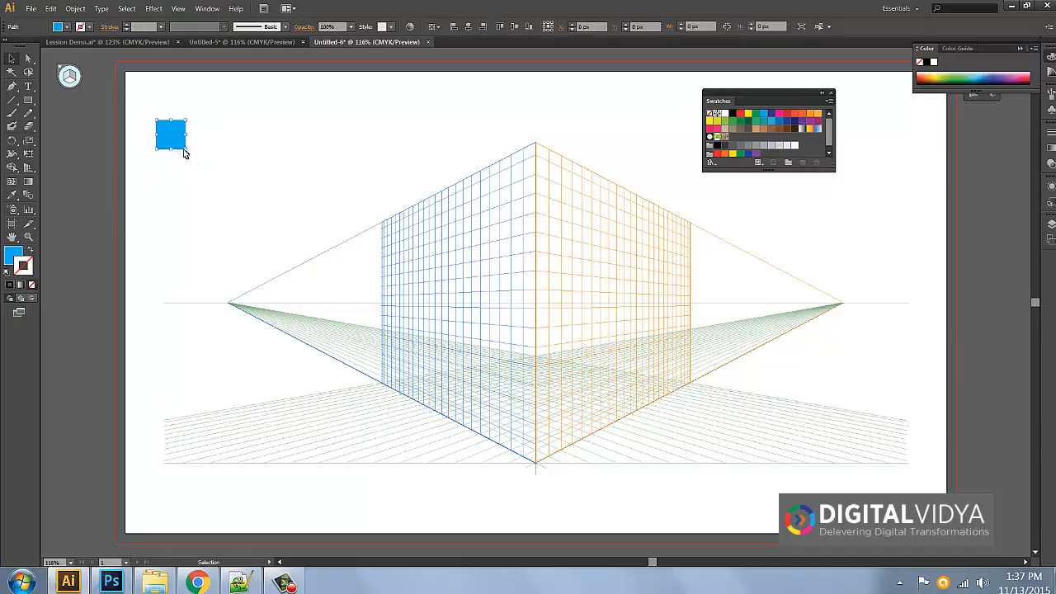
Duplicate the blue square into an evenly spaced block of three columns by nine rows
{"action": "left_click_drag", "start_coordinate": [192, 144], "coordinate": [219, 146]}
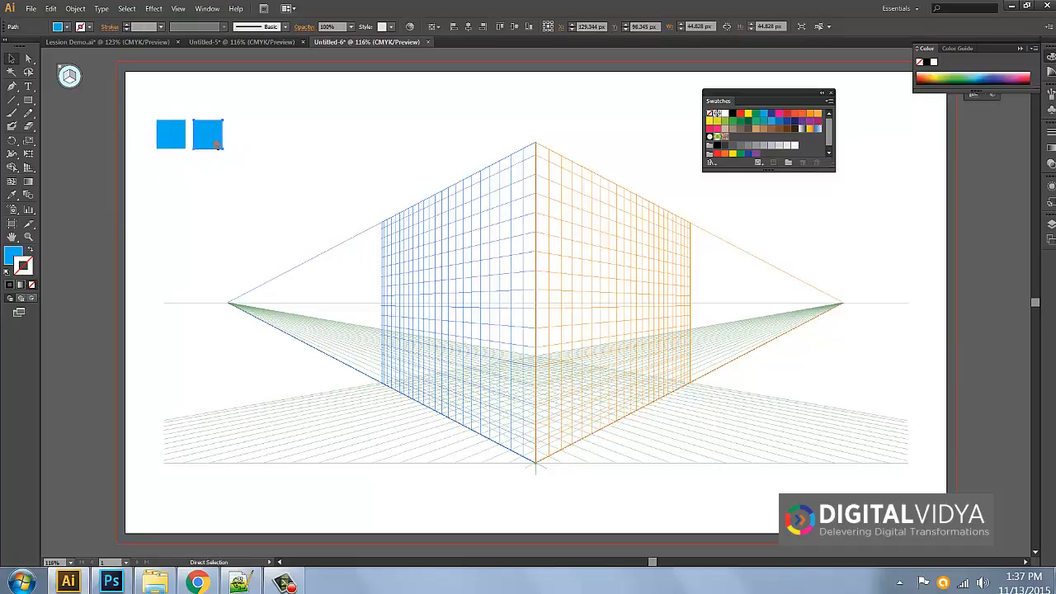
{"action": "key", "text": "ctrl+d"}
{"action": "left_click_drag", "start_coordinate": [145, 110], "coordinate": [388, 184]}
{"action": "mouse_move", "coordinate": [335, 160]}
{"action": "left_mouse_down"}
{"action": "mouse_move", "coordinate": [335, 131]}
{"action": "mouse_move", "coordinate": [354, 156]}
{"action": "mouse_move", "coordinate": [330, 159]}
{"action": "left_mouse_up"}
{"action": "key", "text": "ctrl+d"}
{"action": "key", "text": "ctrl+d"}
{"action": "key", "text": "ctrl+d"}
{"action": "key", "text": "ctrl+d"}
{"action": "key", "text": "ctrl+d"}
{"action": "key", "text": "ctrl+d"}
{"action": "key", "text": "ctrl+d"}
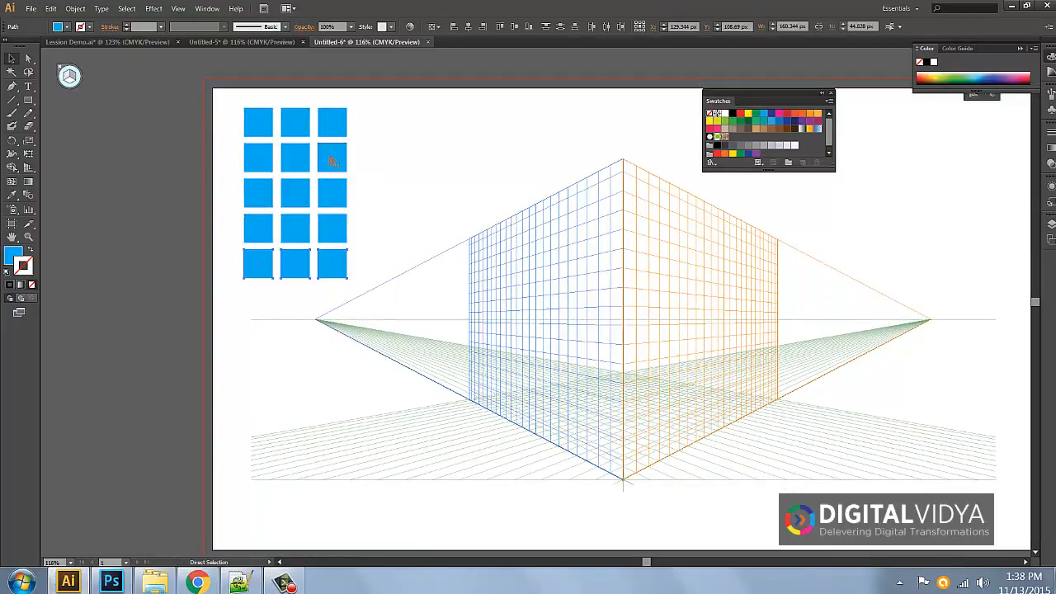
Select the whole block of squares and move it partly off the artboard's left edge, to about X 49, Y 310 px
{"action": "left_click_drag", "start_coordinate": [240, 107], "coordinate": [360, 449]}
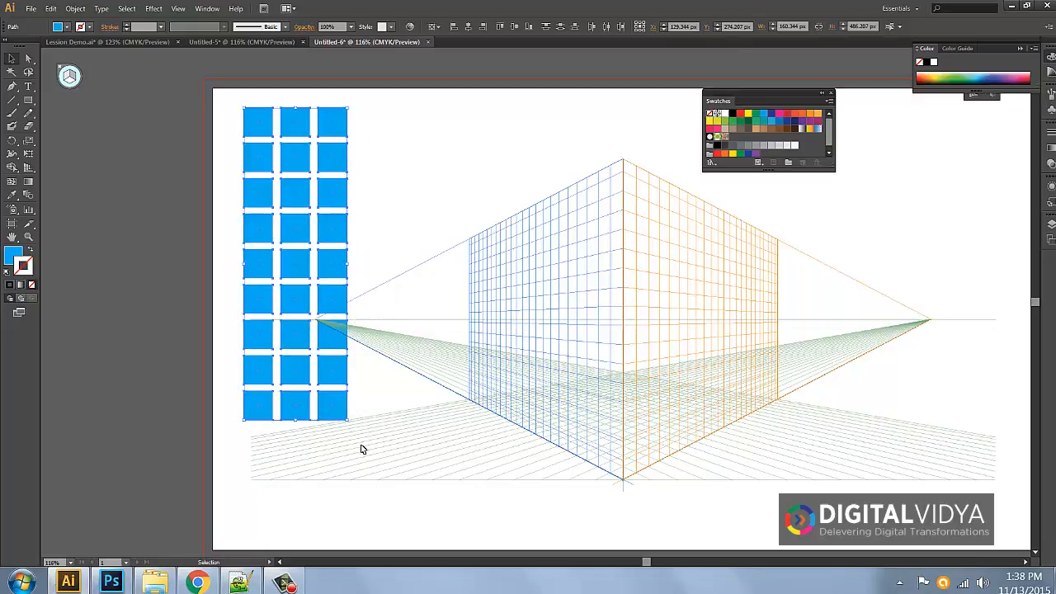
{"action": "left_click", "coordinate": [66, 79]}
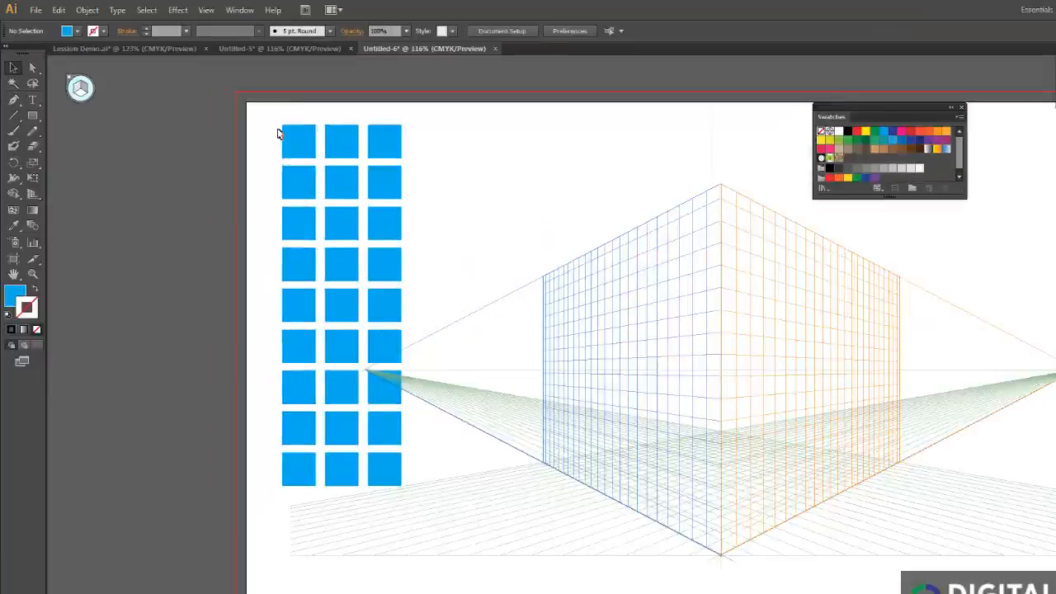
{"action": "left_click_drag", "start_coordinate": [238, 100], "coordinate": [359, 435]}
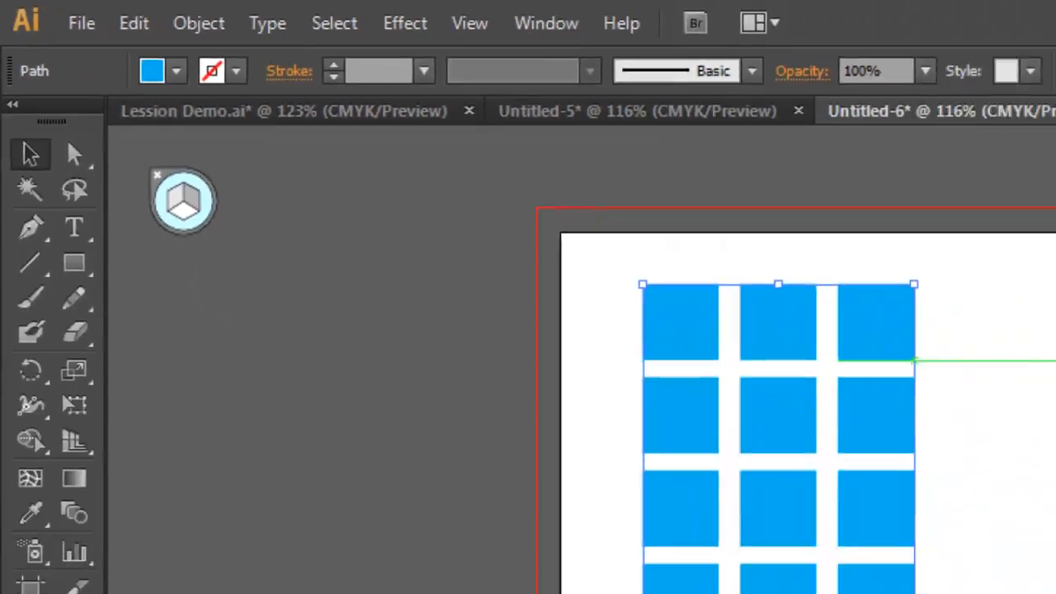
{"action": "left_click_drag", "start_coordinate": [438, 549], "coordinate": [400, 537]}
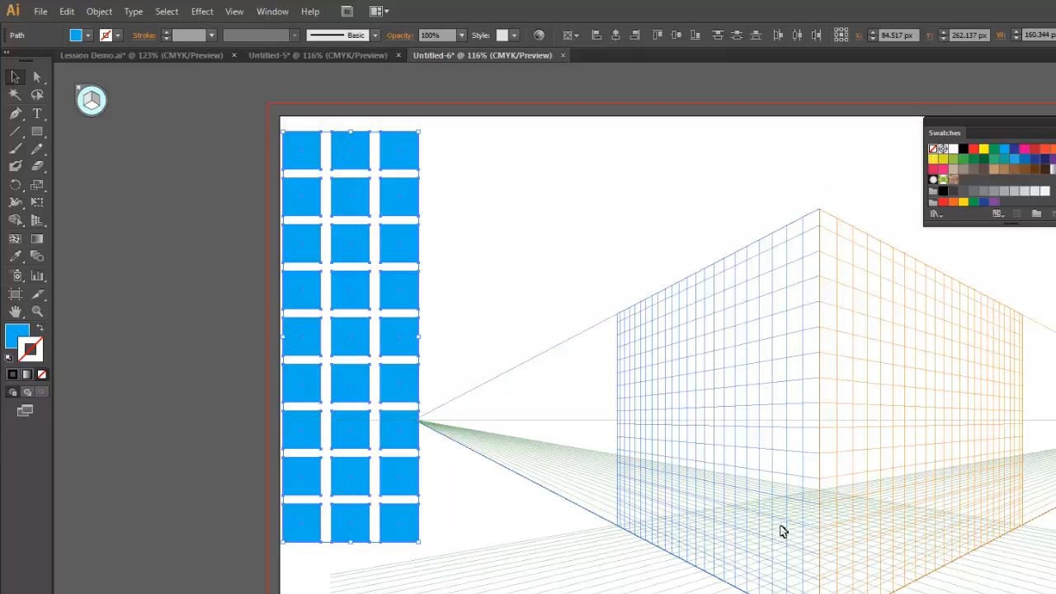
{"action": "left_click", "coordinate": [91, 100]}
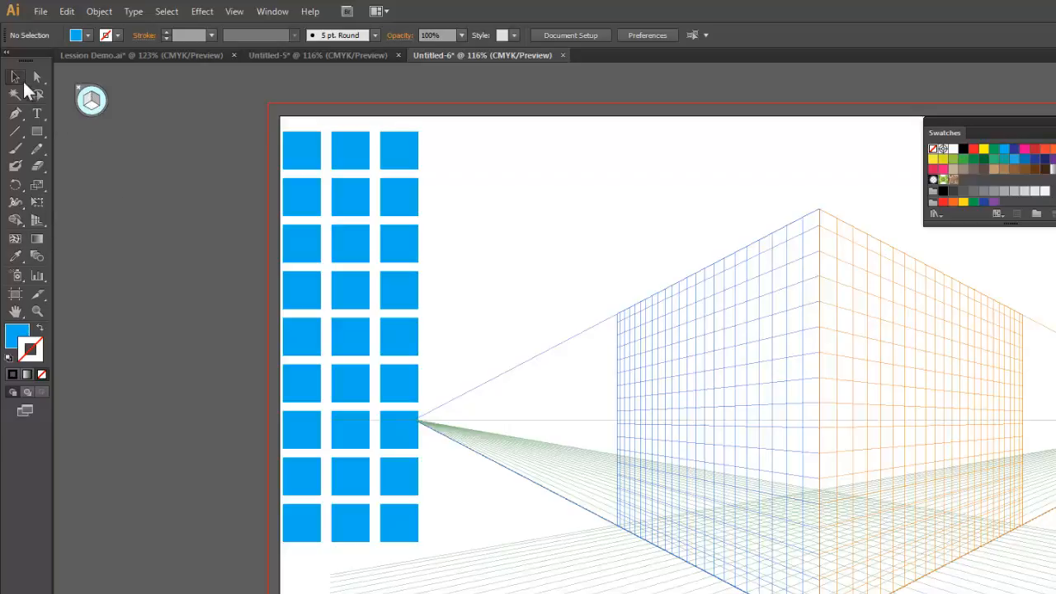
{"action": "left_click_drag", "start_coordinate": [278, 115], "coordinate": [470, 591]}
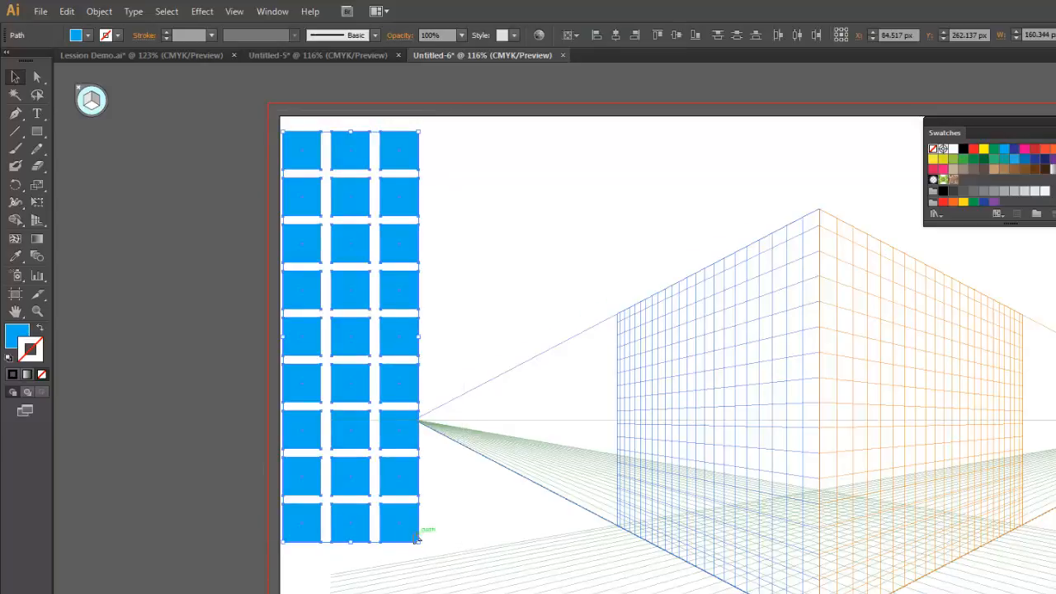
{"action": "left_click_drag", "start_coordinate": [417, 536], "coordinate": [385, 577]}
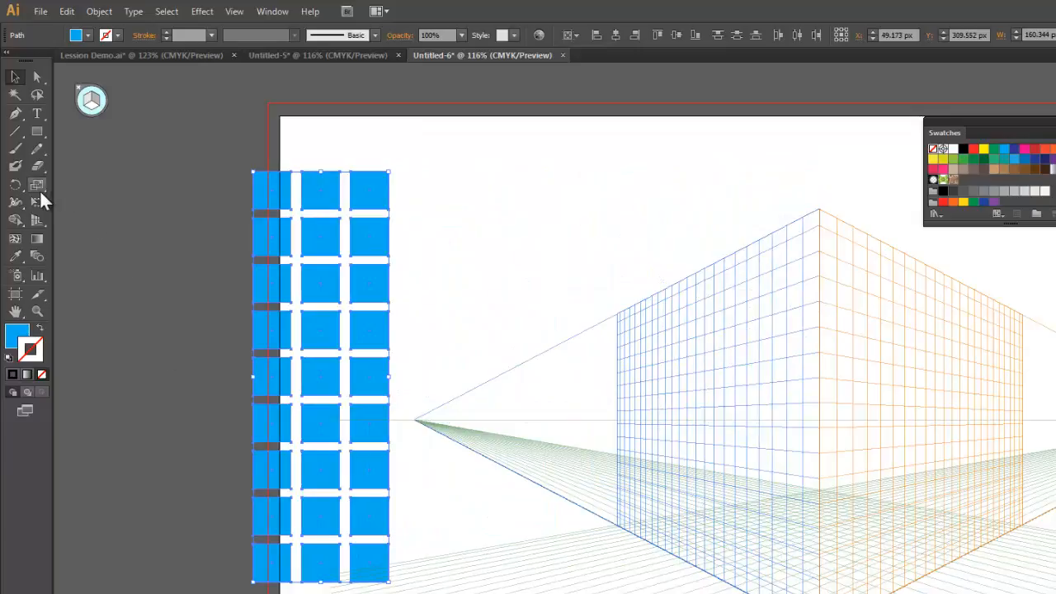
With the Perspective Selection tool, place a copy of the blue block on the right grid plane against the center corner
{"action": "left_click_drag", "start_coordinate": [39, 222], "coordinate": [112, 236]}
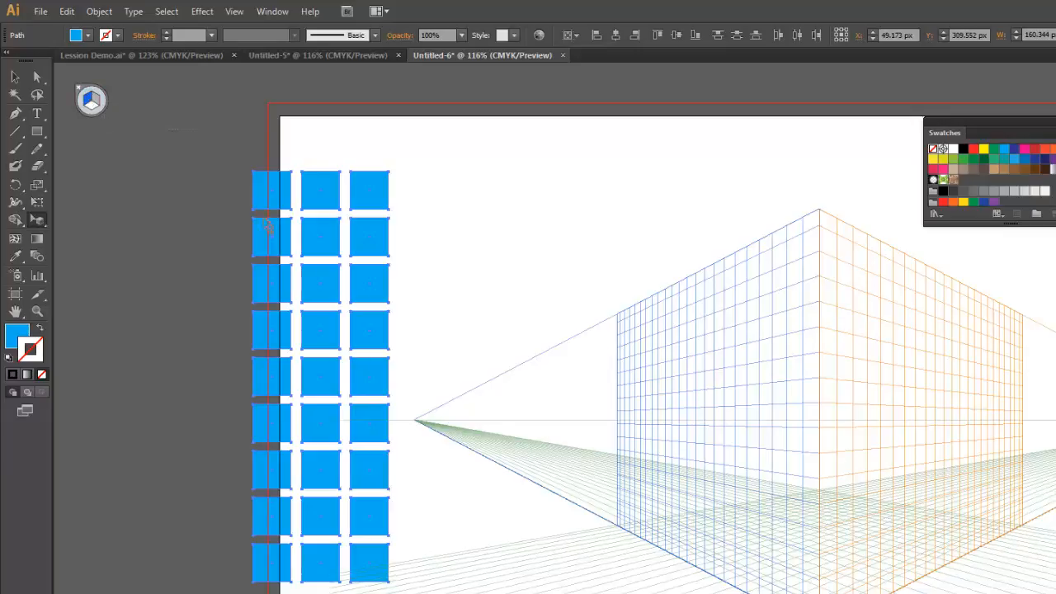
{"action": "left_click_drag", "start_coordinate": [394, 588], "coordinate": [664, 591]}
{"action": "left_click_drag", "start_coordinate": [721, 580], "coordinate": [747, 587]}
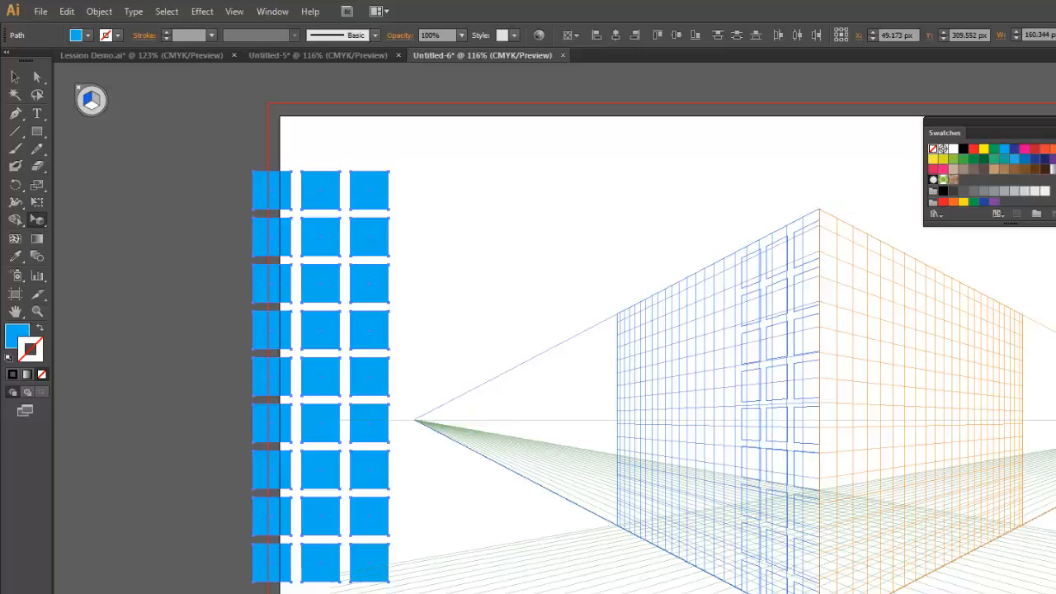
{"action": "left_click_drag", "start_coordinate": [747, 587], "coordinate": [682, 450]}
{"action": "key", "text": "3"}
{"action": "key", "text": "2"}
{"action": "key", "text": "1"}
{"action": "key", "text": "2"}
{"action": "key", "text": "3"}
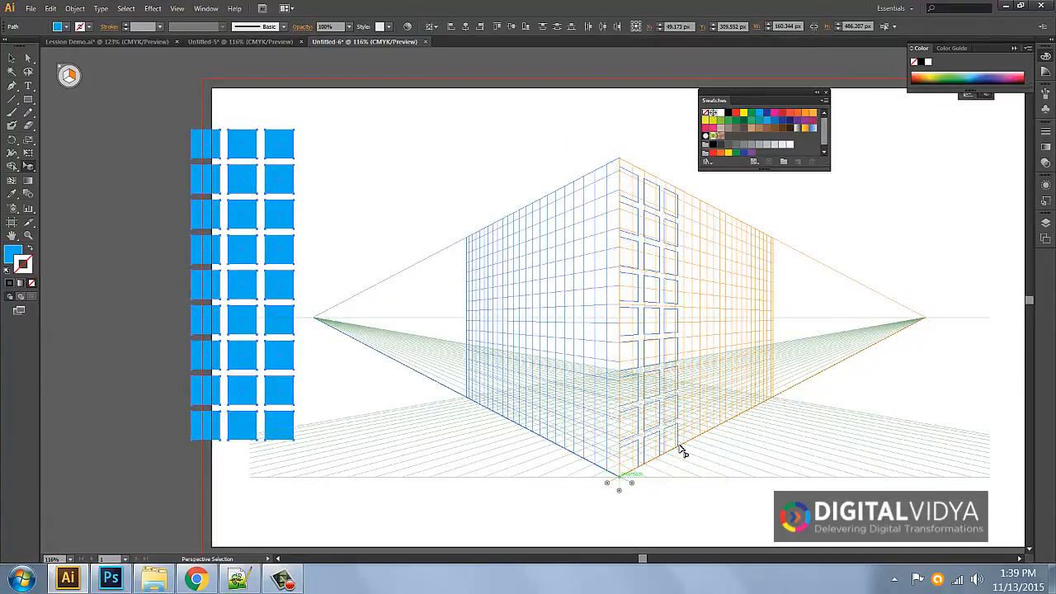
{"action": "left_click_drag", "start_coordinate": [682, 450], "coordinate": [679, 454]}
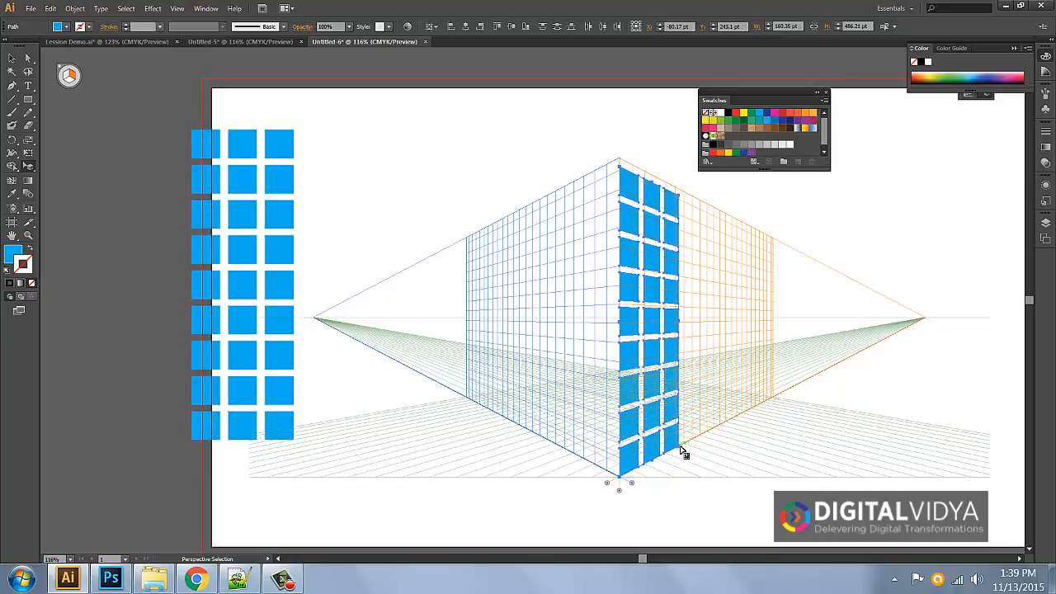
{"action": "mouse_move", "coordinate": [681, 451]}
{"action": "left_mouse_down"}
{"action": "mouse_move", "coordinate": [750, 416]}
{"action": "mouse_move", "coordinate": [702, 421]}
{"action": "mouse_move", "coordinate": [736, 424]}
{"action": "mouse_move", "coordinate": [695, 438]}
{"action": "left_mouse_up"}
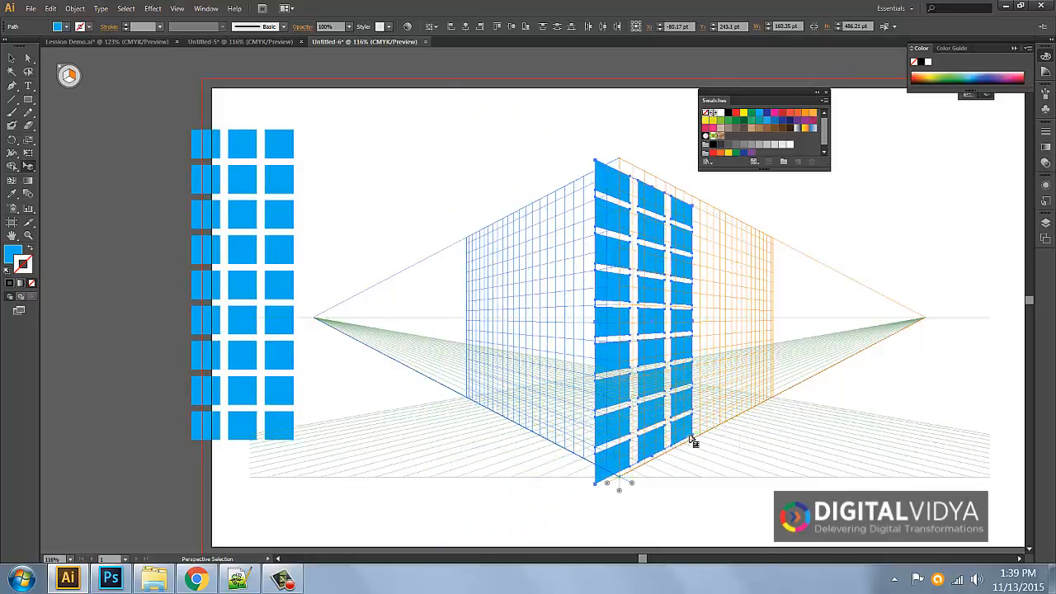
{"action": "left_click", "coordinate": [692, 440]}
Recolor the flat block dark blue and place a copy on the right grid plane beside the light blue one
{"action": "left_click_drag", "start_coordinate": [213, 105], "coordinate": [315, 475]}
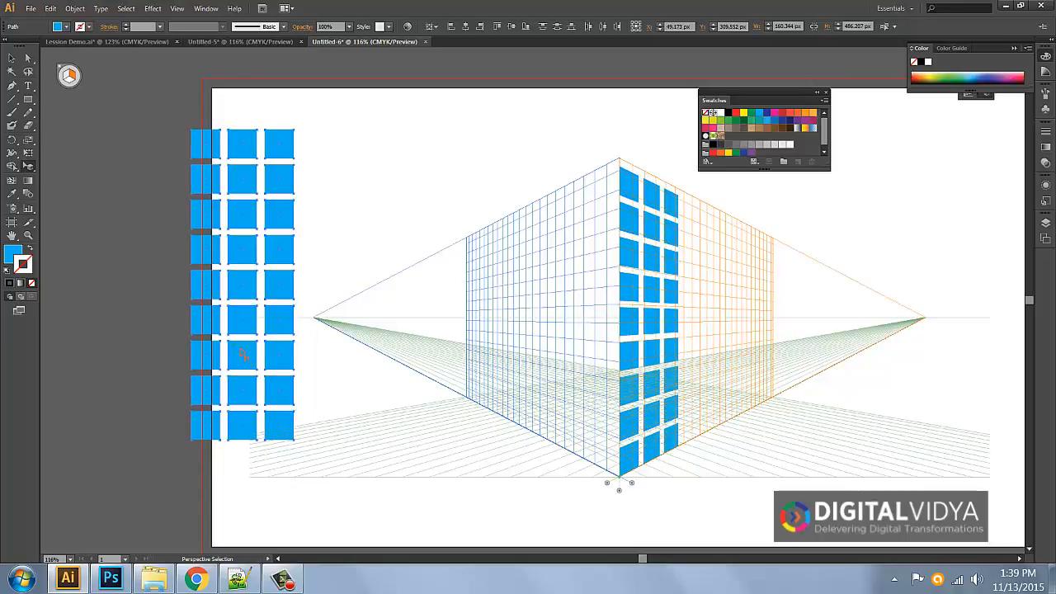
{"action": "left_click", "coordinate": [66, 26]}
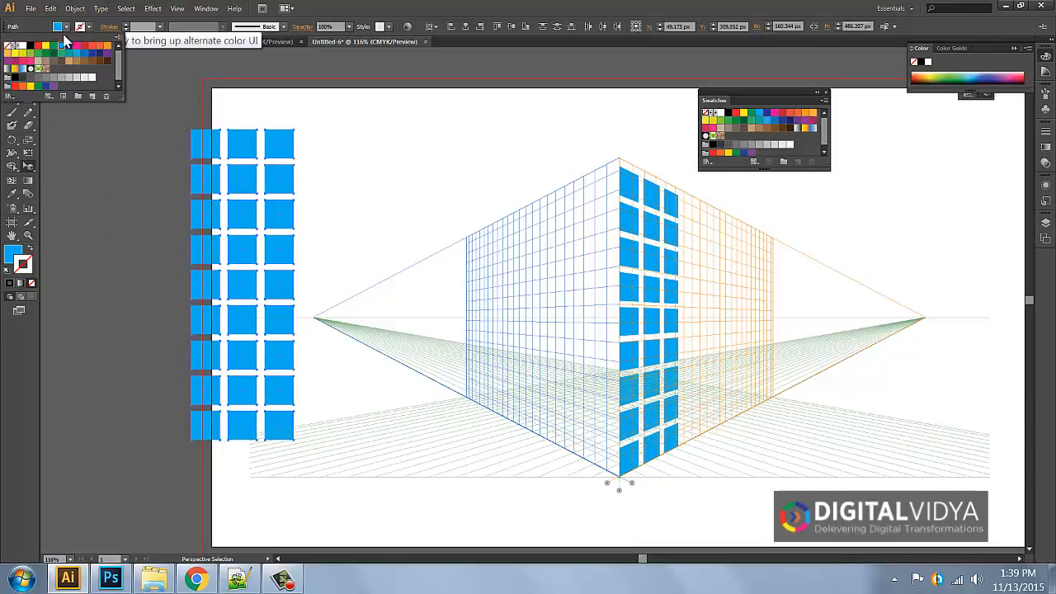
{"action": "left_click", "coordinate": [69, 48]}
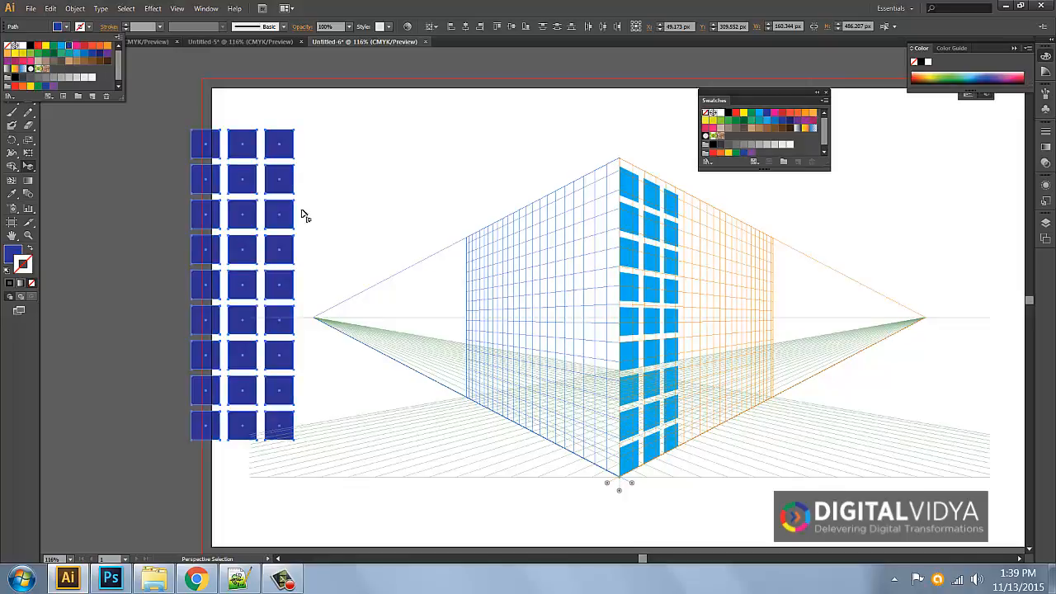
{"action": "left_click", "coordinate": [297, 445]}
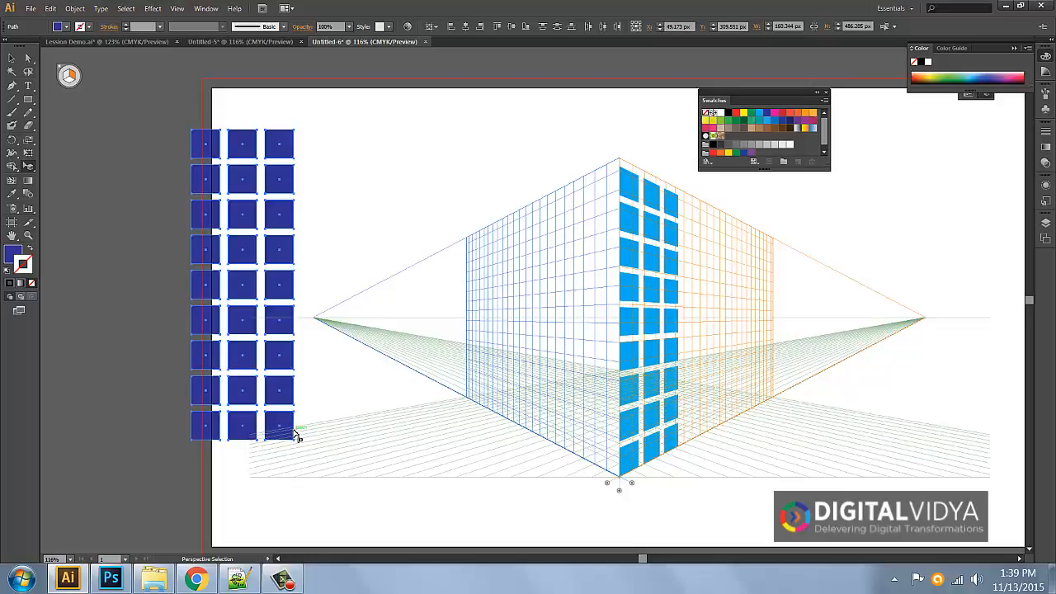
{"action": "left_click_drag", "start_coordinate": [297, 438], "coordinate": [689, 435]}
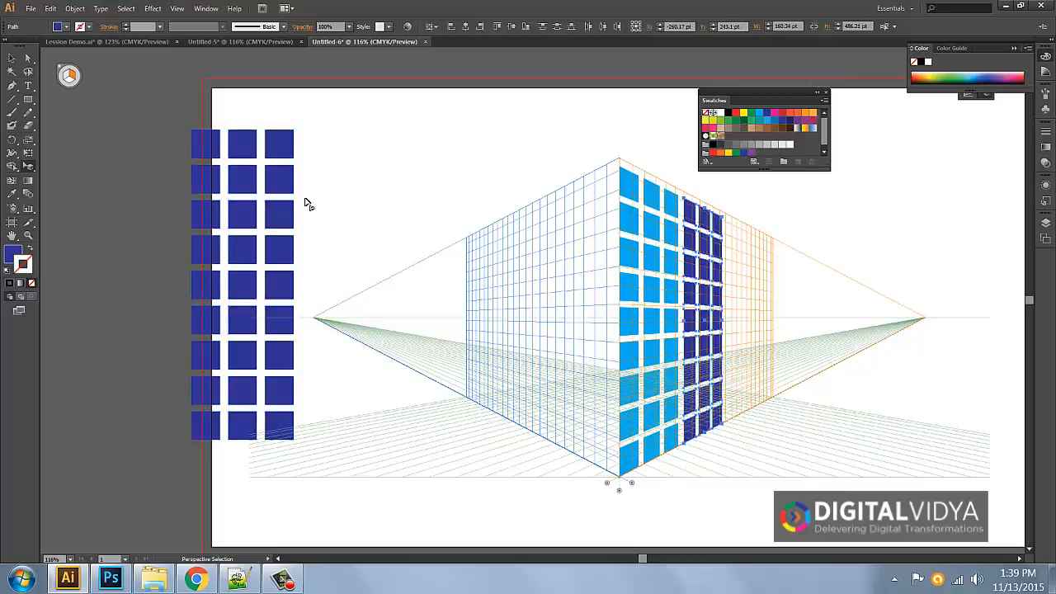
Give the flat block a dark gray stroke and place another copy on the right grid plane beyond the dark blue one
{"action": "left_click_drag", "start_coordinate": [169, 125], "coordinate": [353, 419]}
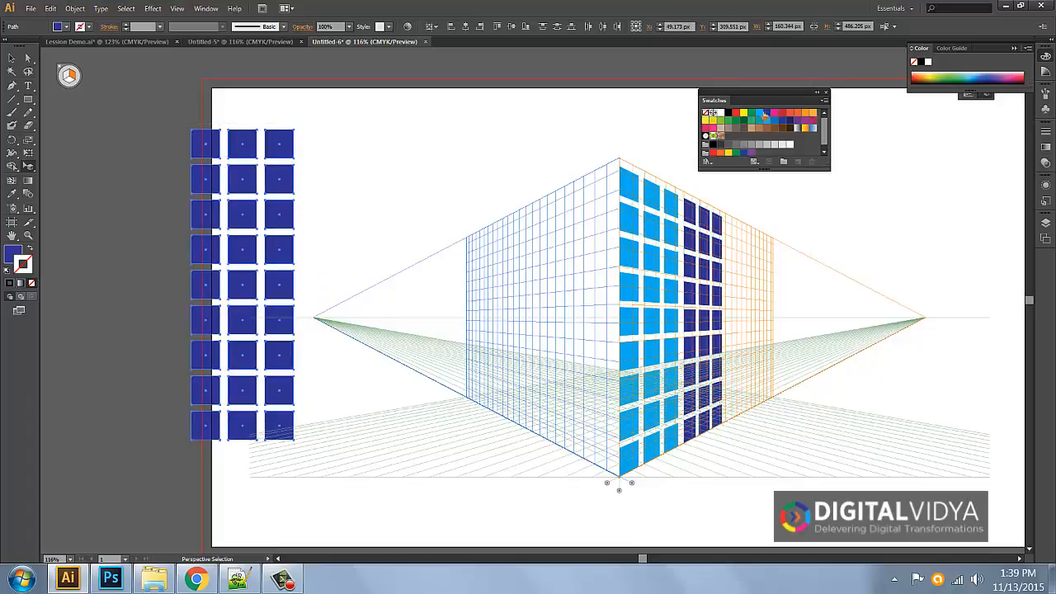
{"action": "left_click", "coordinate": [728, 146]}
{"action": "left_click_drag", "start_coordinate": [287, 430], "coordinate": [754, 404]}
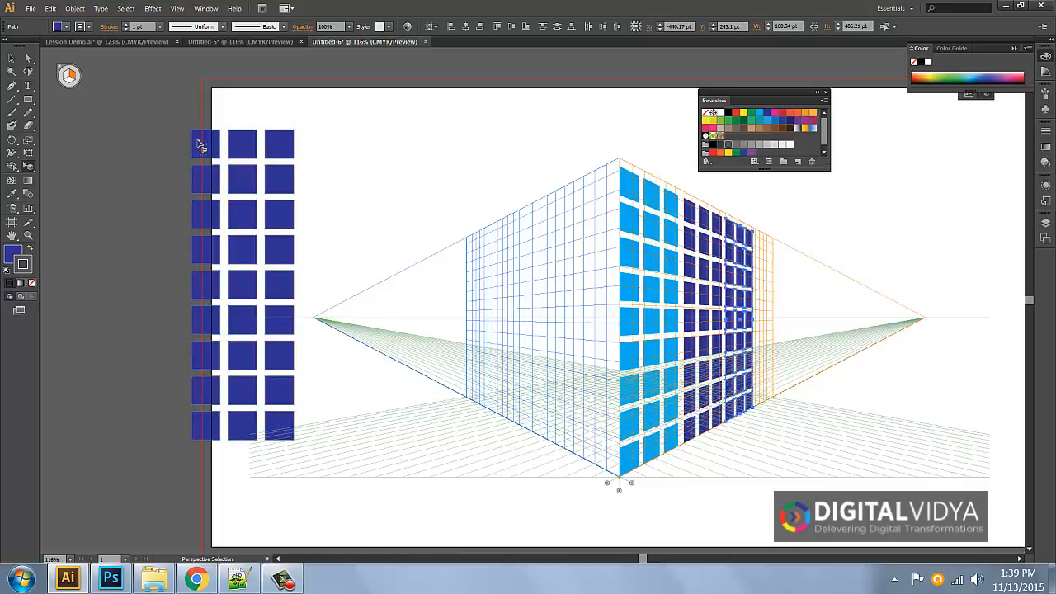
Change both the fill and the stroke of the flat block of squares to yellow
{"action": "left_click_drag", "start_coordinate": [166, 116], "coordinate": [317, 495]}
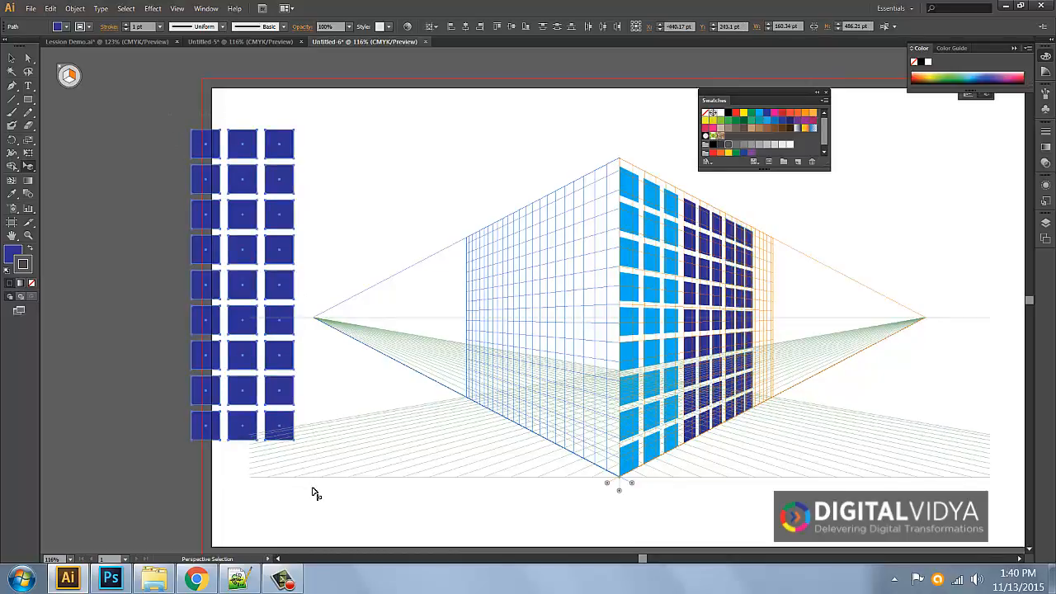
{"action": "left_click", "coordinate": [711, 128]}
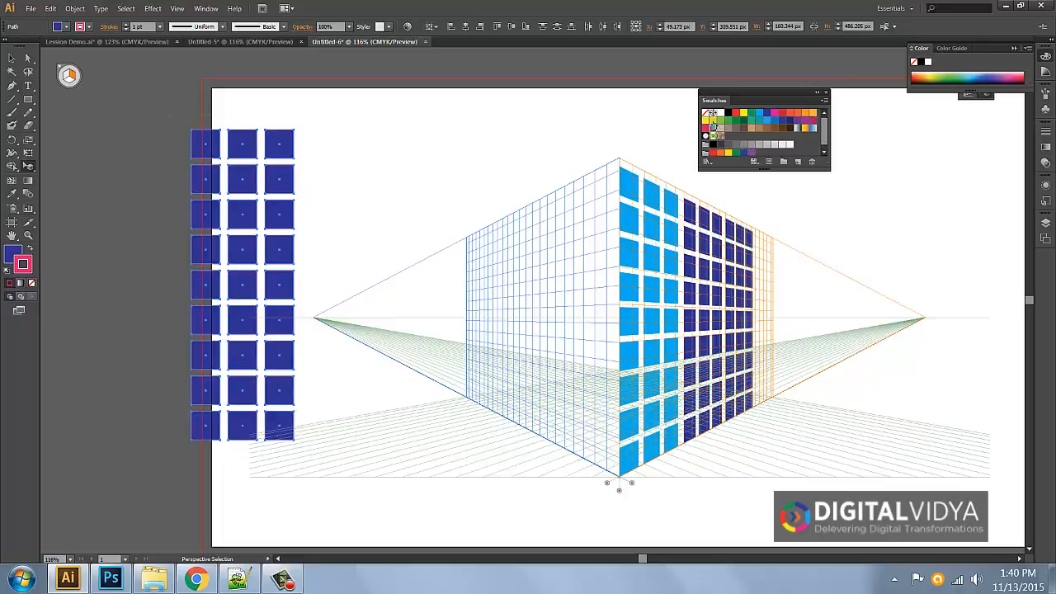
{"action": "left_click", "coordinate": [712, 120]}
{"action": "left_click", "coordinate": [13, 252]}
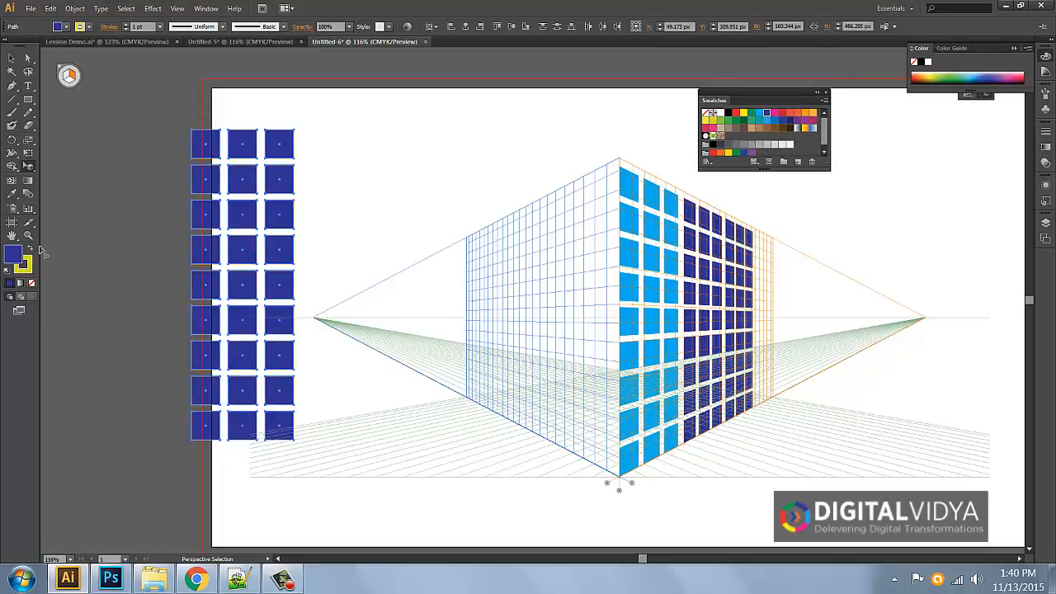
{"action": "left_click", "coordinate": [712, 121]}
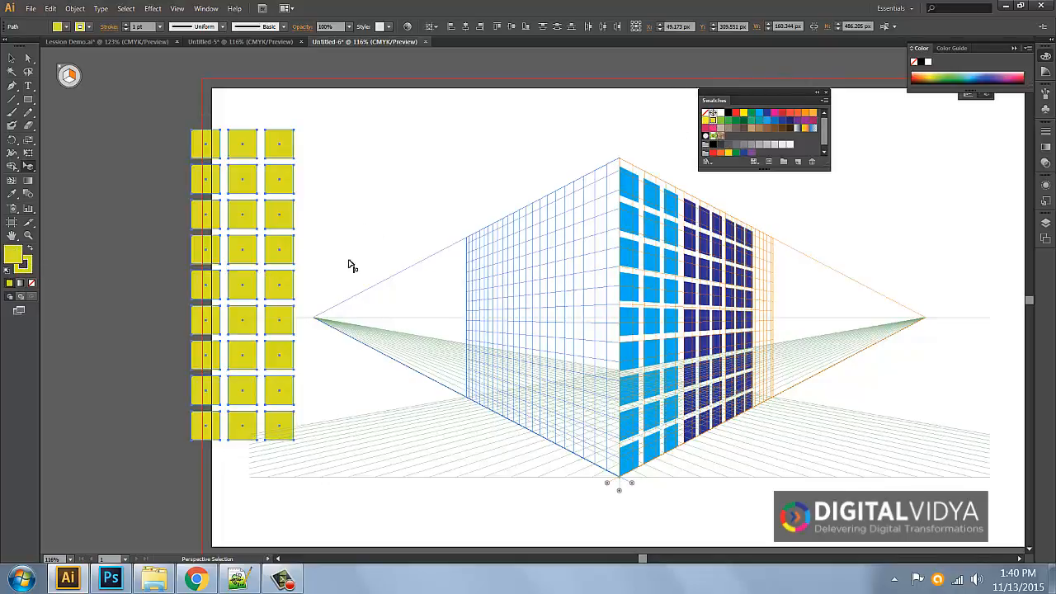
Place a copy of the yellow block on the left grid plane against the center corner
{"action": "left_click", "coordinate": [68, 78]}
{"action": "left_click_drag", "start_coordinate": [281, 225], "coordinate": [606, 263]}
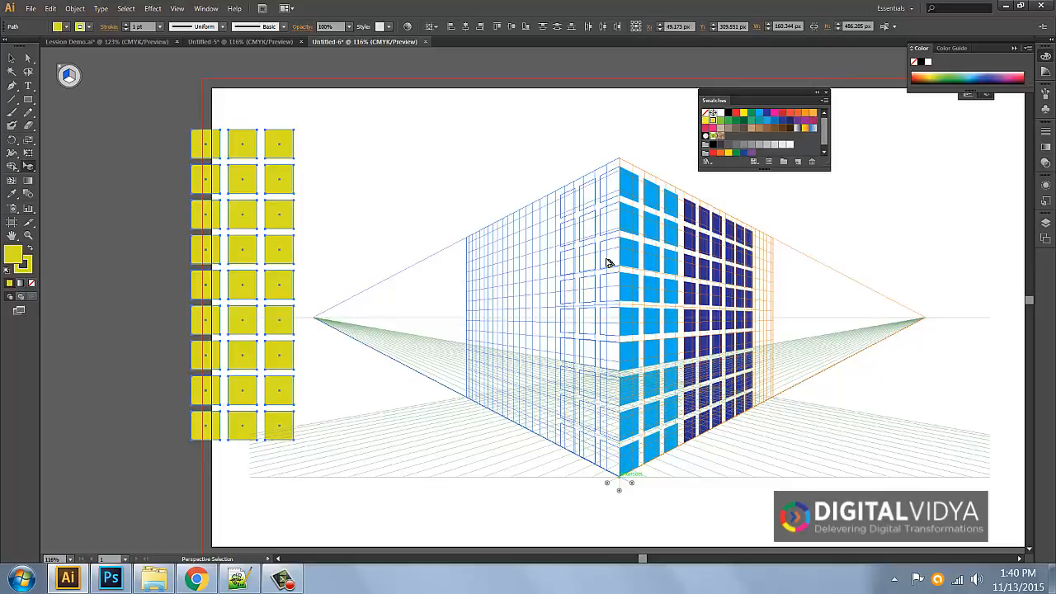
{"action": "left_click_drag", "start_coordinate": [606, 264], "coordinate": [606, 263]}
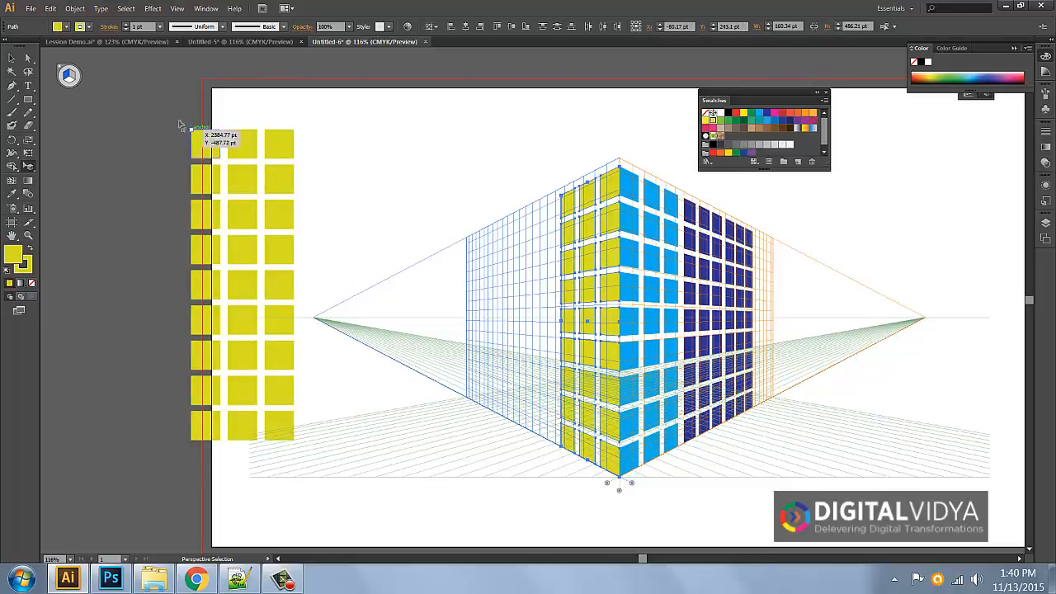
Fill the flat block with darker yellow AAAA17 and place a copy on the left grid plane beside the yellow one
{"action": "left_click_drag", "start_coordinate": [178, 118], "coordinate": [325, 487]}
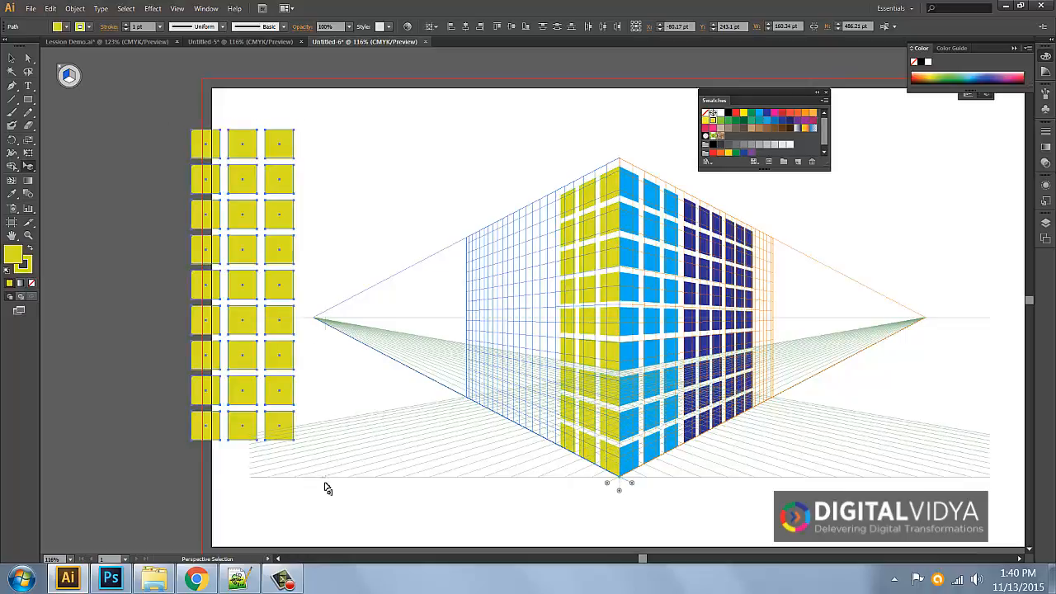
{"action": "double_click", "coordinate": [15, 256]}
{"action": "left_click", "coordinate": [505, 266]}
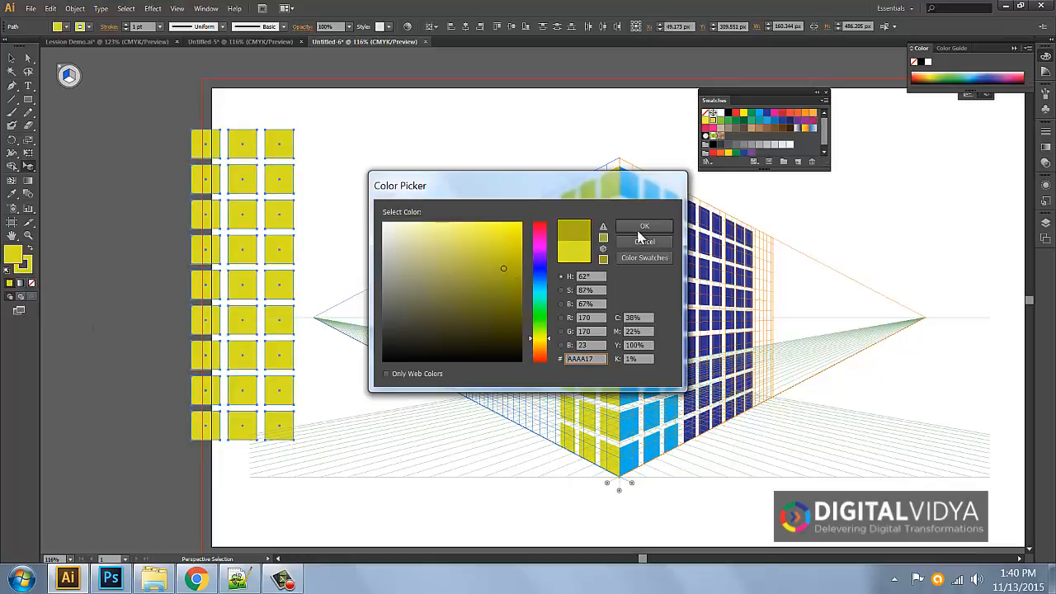
{"action": "left_click", "coordinate": [644, 226]}
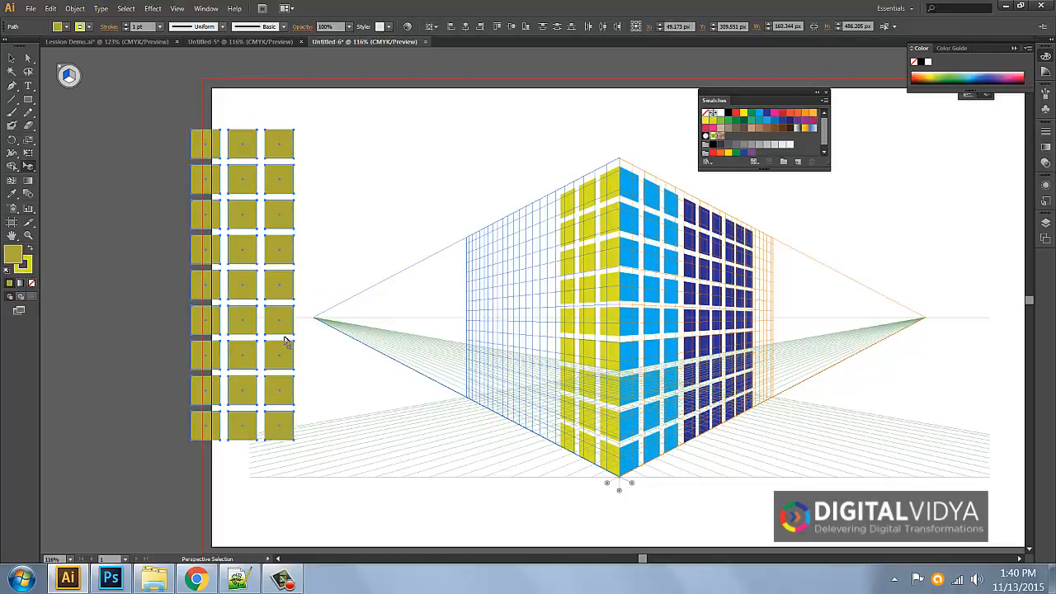
{"action": "left_click_drag", "start_coordinate": [291, 333], "coordinate": [546, 357]}
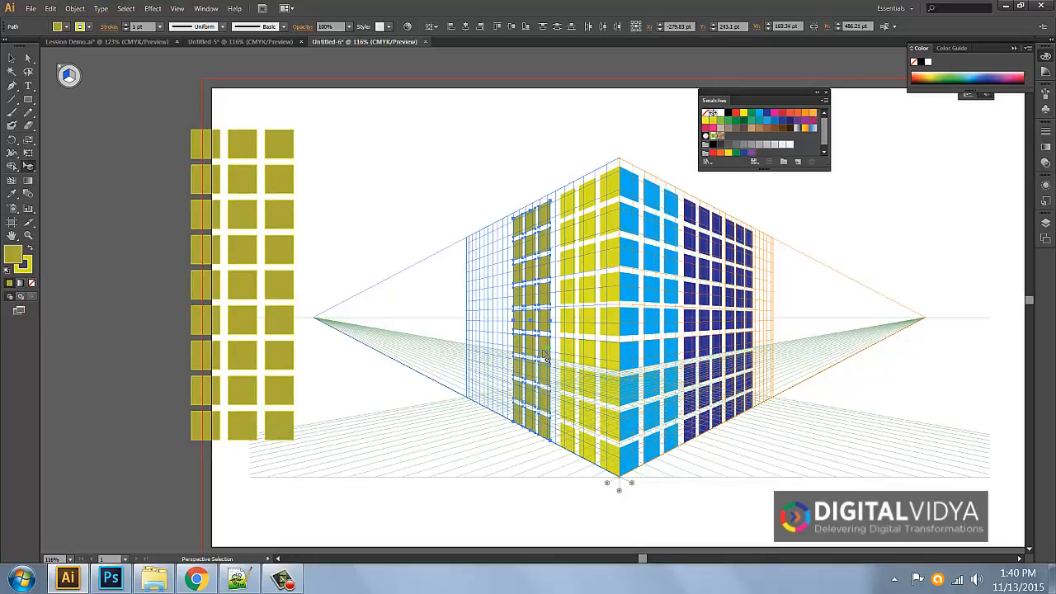
Place a copy of the flat dark yellow block on the horizontal grid plane, on the ground beside the building's dark blue side
{"action": "left_click", "coordinate": [77, 79]}
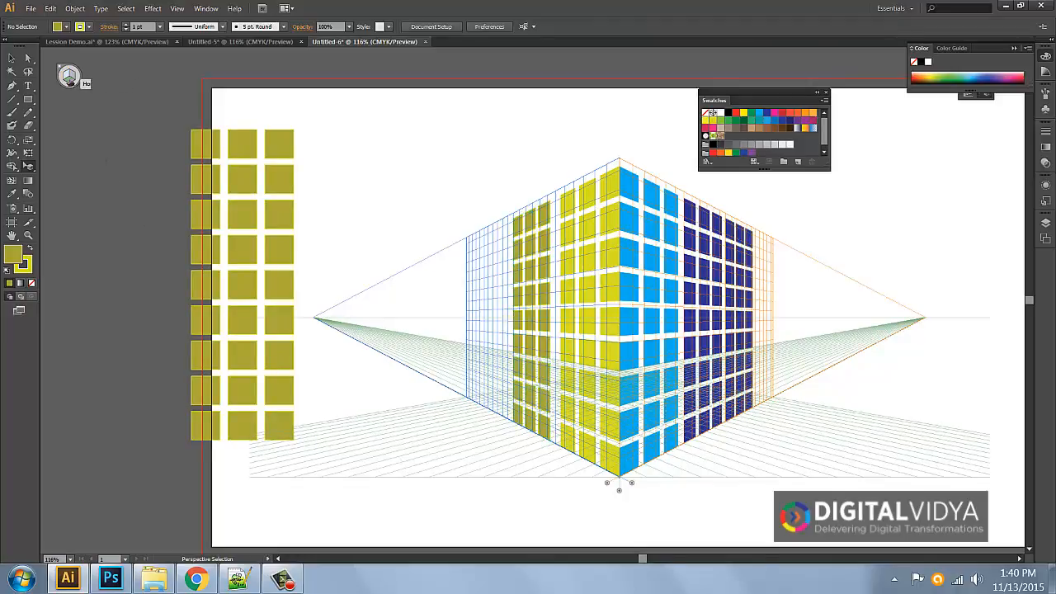
{"action": "left_click_drag", "start_coordinate": [206, 122], "coordinate": [327, 487]}
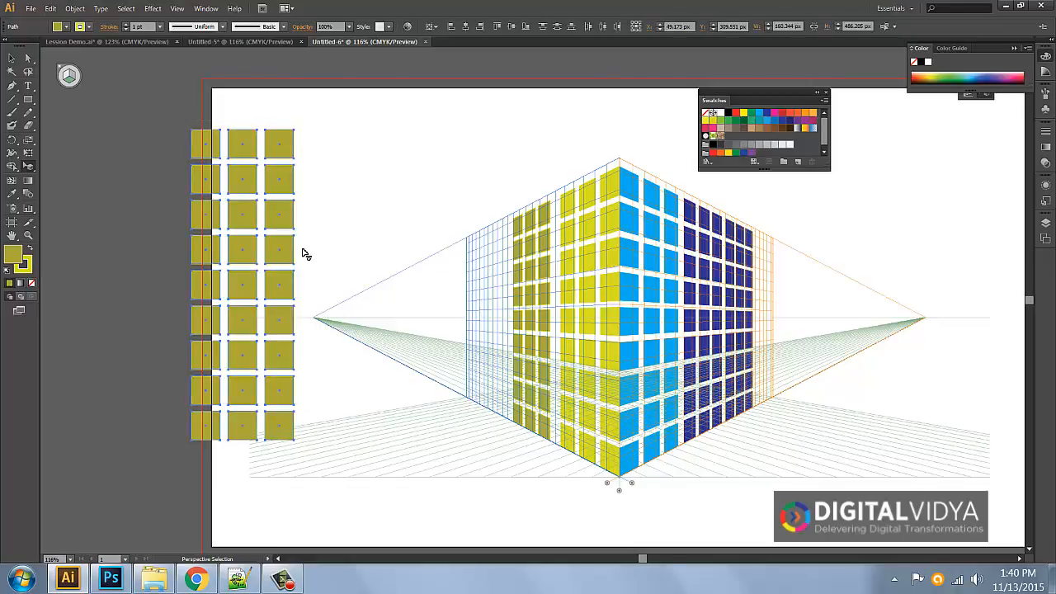
{"action": "left_click_drag", "start_coordinate": [289, 221], "coordinate": [834, 433]}
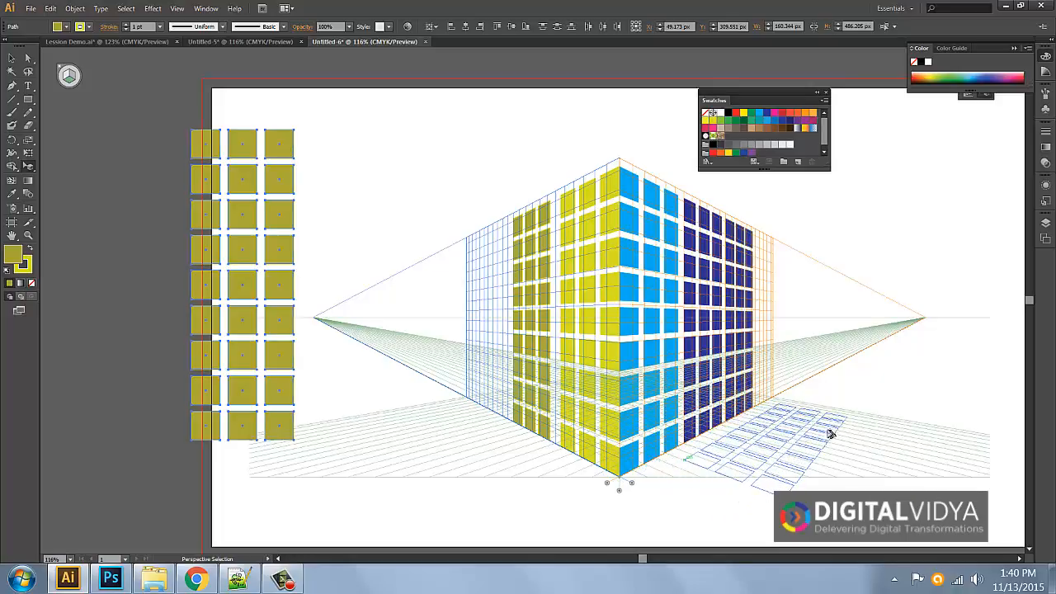
{"action": "left_click_drag", "start_coordinate": [832, 435], "coordinate": [831, 435]}
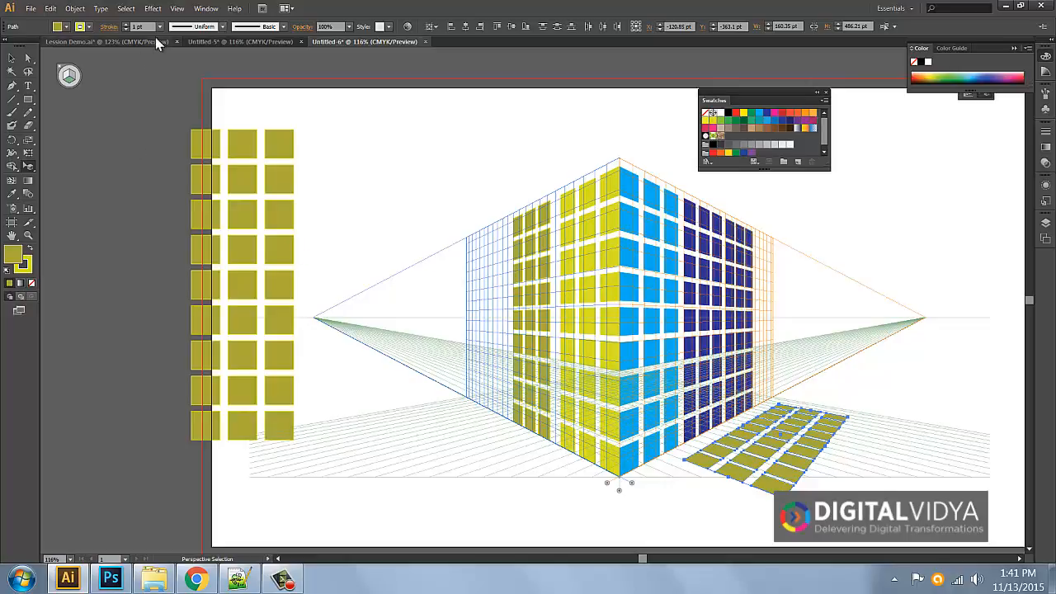
Hide the perspective grid and switch to the Direct Selection tool
{"action": "left_click", "coordinate": [176, 8]}
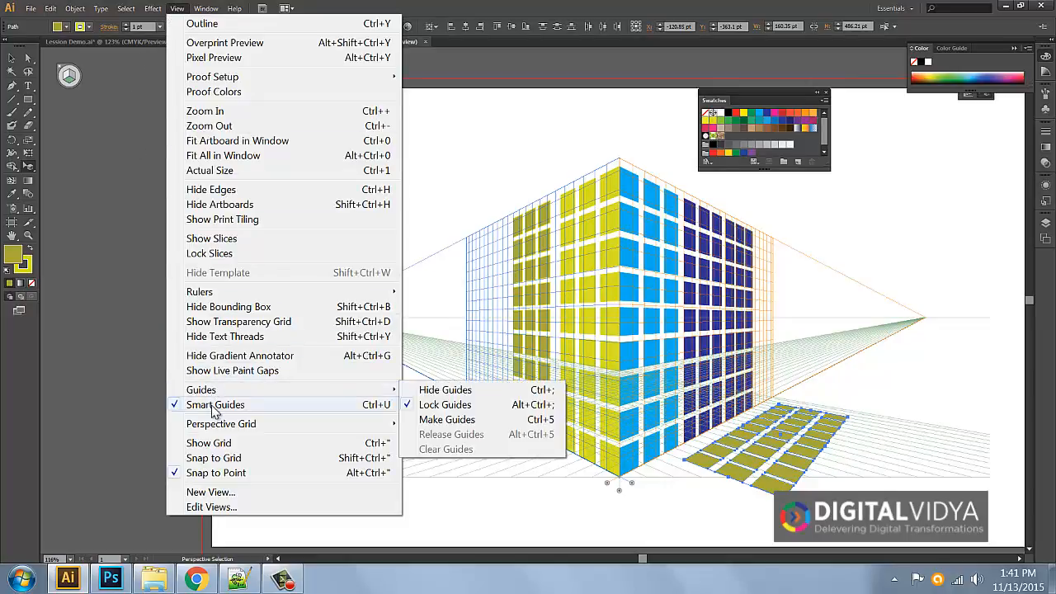
{"action": "mouse_move", "coordinate": [288, 424]}
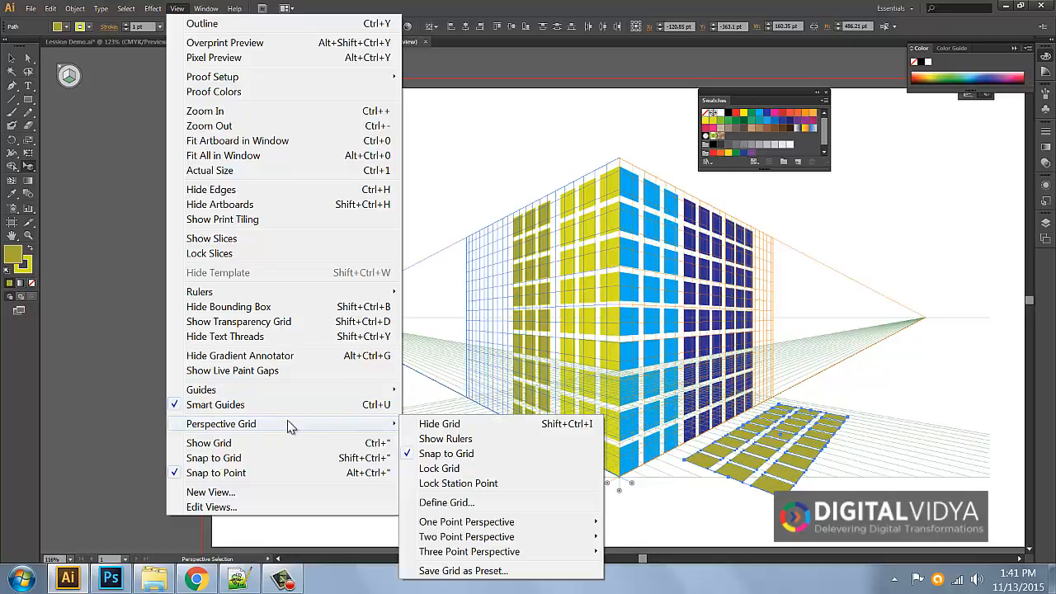
{"action": "left_click", "coordinate": [412, 428]}
{"action": "key", "text": "v"}
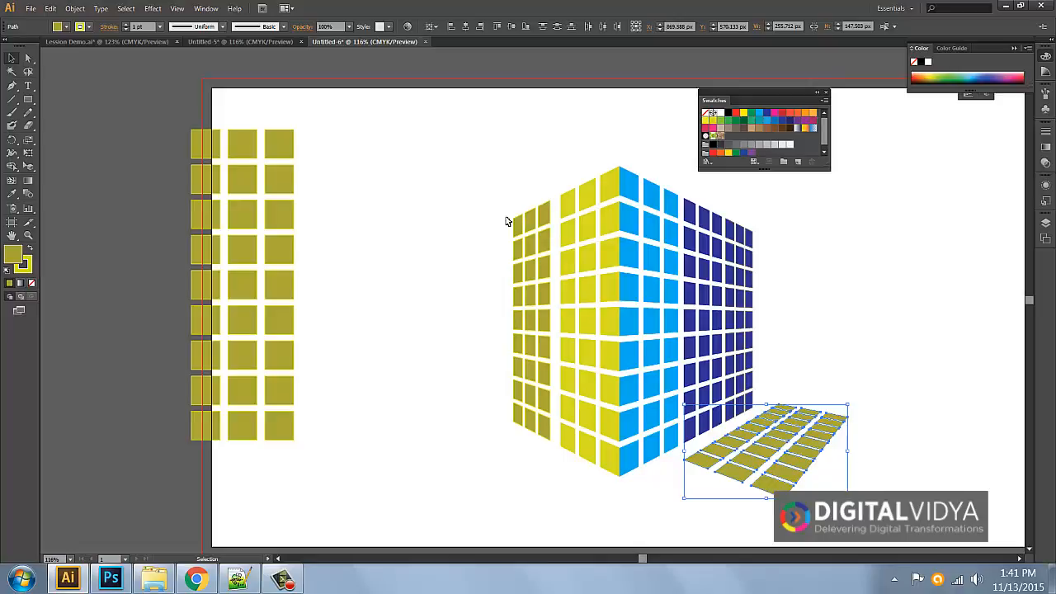
{"action": "key", "text": "a"}
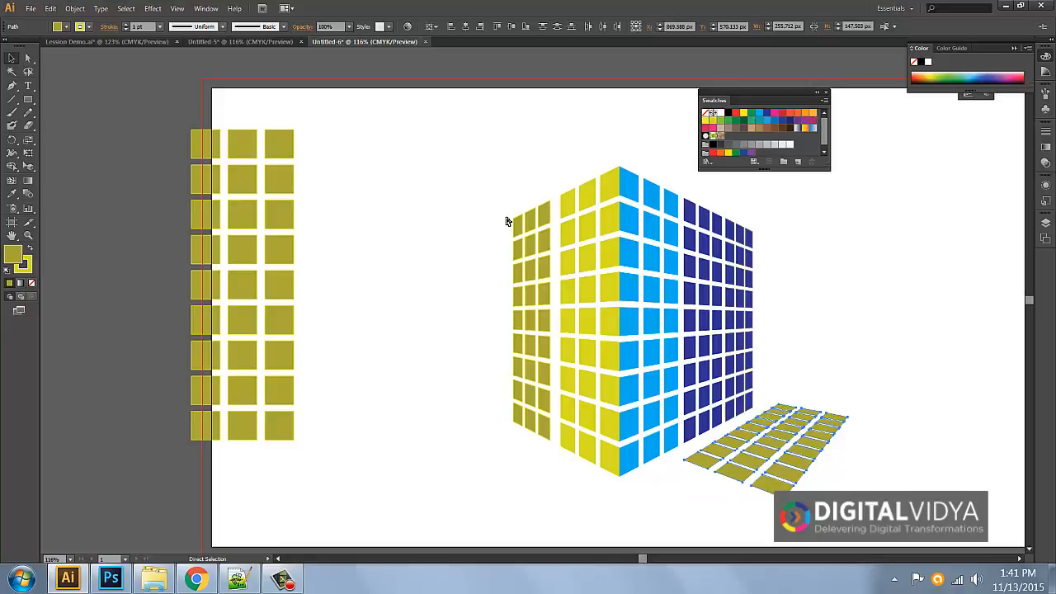
Create a new document and insert the ten-line list of perspective topics from Notepad++ as point text near its upper left corner
{"action": "key", "text": "ctrl+n"}
{"action": "key", "text": "Return"}
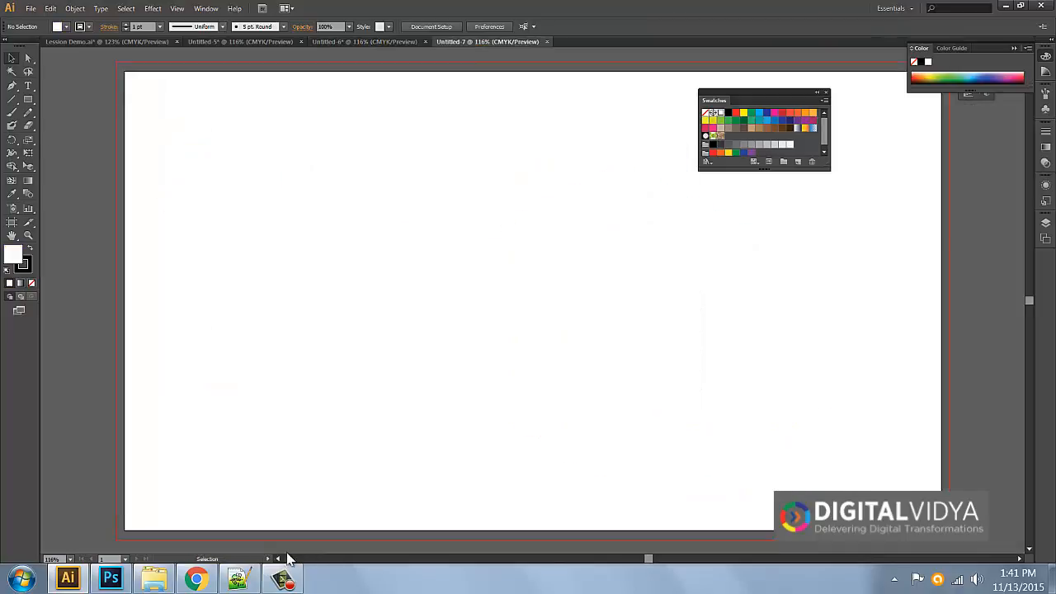
{"action": "left_click", "coordinate": [239, 577]}
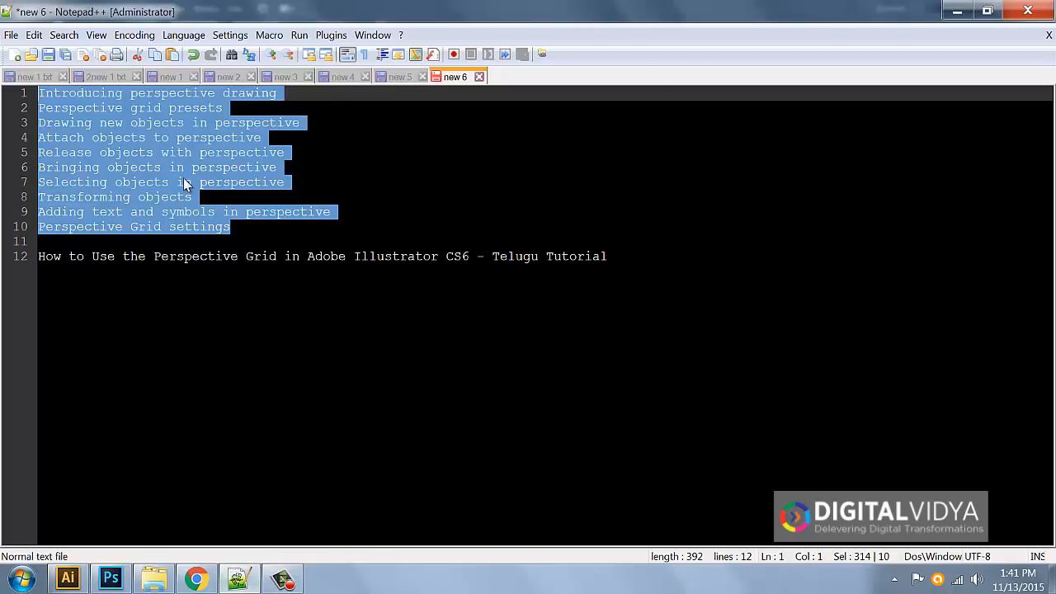
{"action": "left_click", "coordinate": [68, 579]}
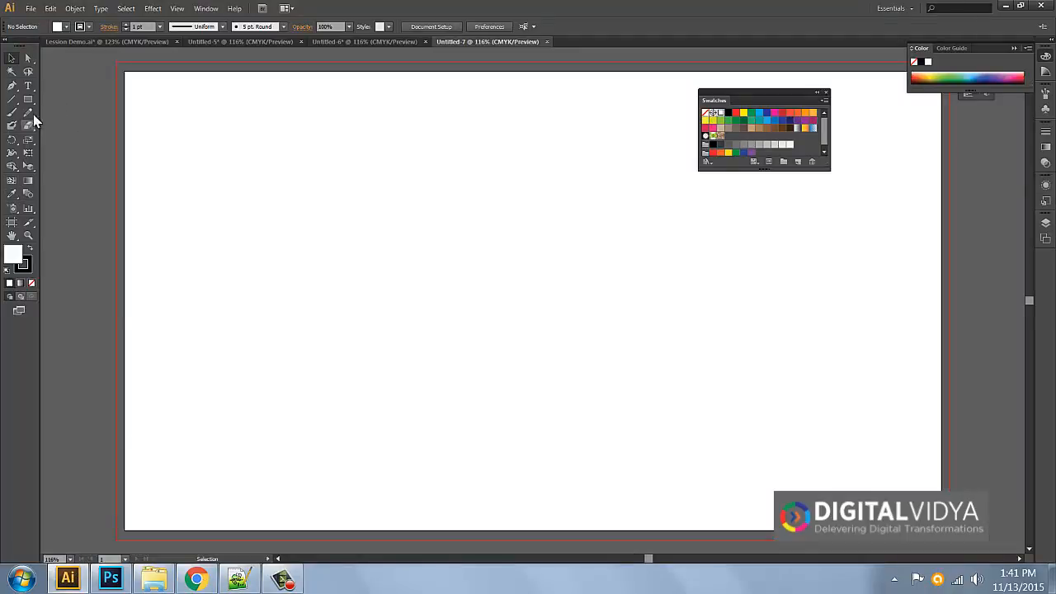
{"action": "key", "text": "t"}
{"action": "left_click", "coordinate": [159, 130]}
{"action": "type", "text": "Introducing perspective drawing Perspective grid presets Drawing new objects in perspective Attach objects to perspective Release objects with perspective Bringing objects in perspective Selecting objects in perspective Transforming objects Adding text and symbols in perspective Perspective Grid settings"}
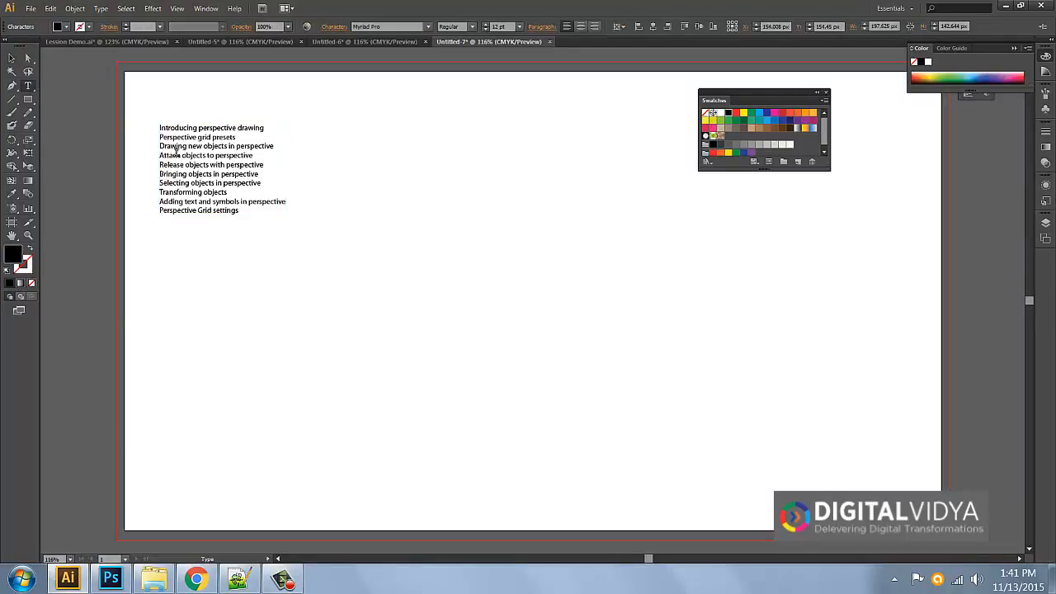
Scale the topic list up to about 425 px wide and fill it with red
{"action": "left_click", "coordinate": [13, 56]}
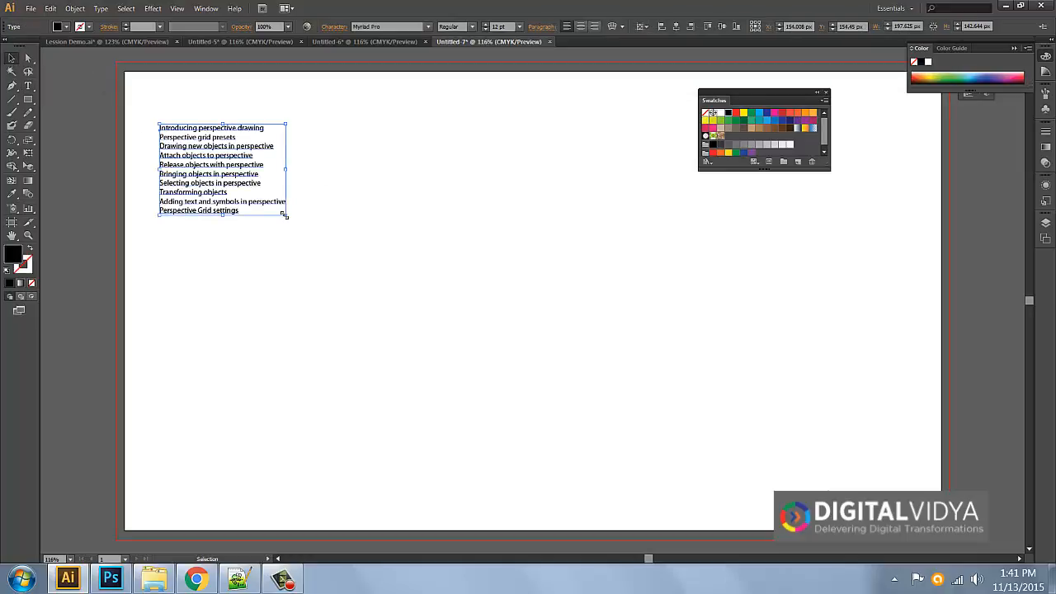
{"action": "left_click_drag", "start_coordinate": [283, 214], "coordinate": [430, 320]}
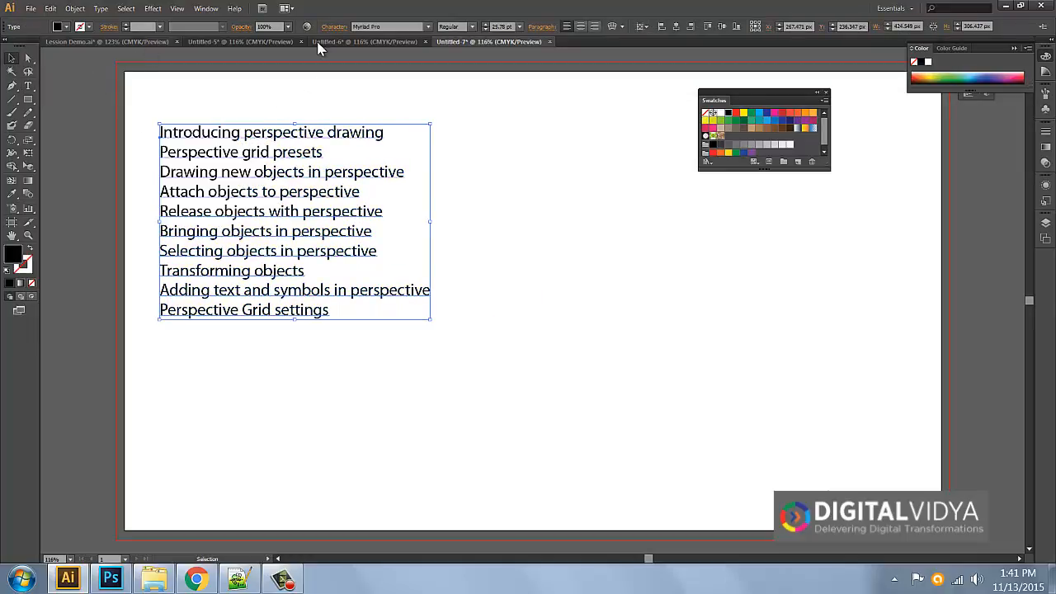
{"action": "left_click", "coordinate": [736, 113]}
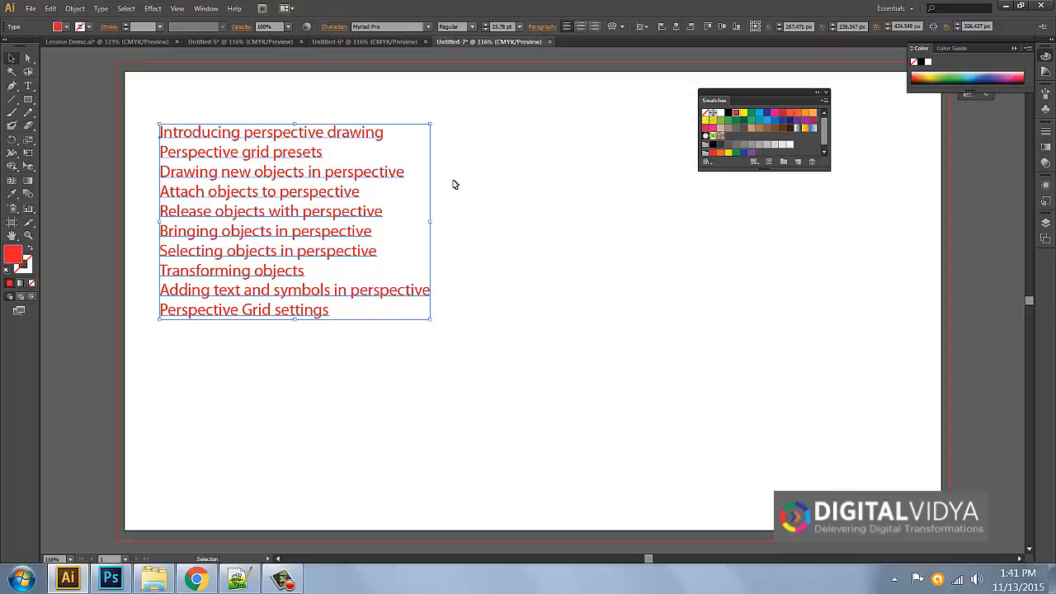
Show the perspective grid and attach the red topic list to its left plane near the center corner
{"action": "left_click_drag", "start_coordinate": [28, 166], "coordinate": [75, 170]}
{"action": "left_click", "coordinate": [12, 58]}
{"action": "left_click", "coordinate": [206, 155]}
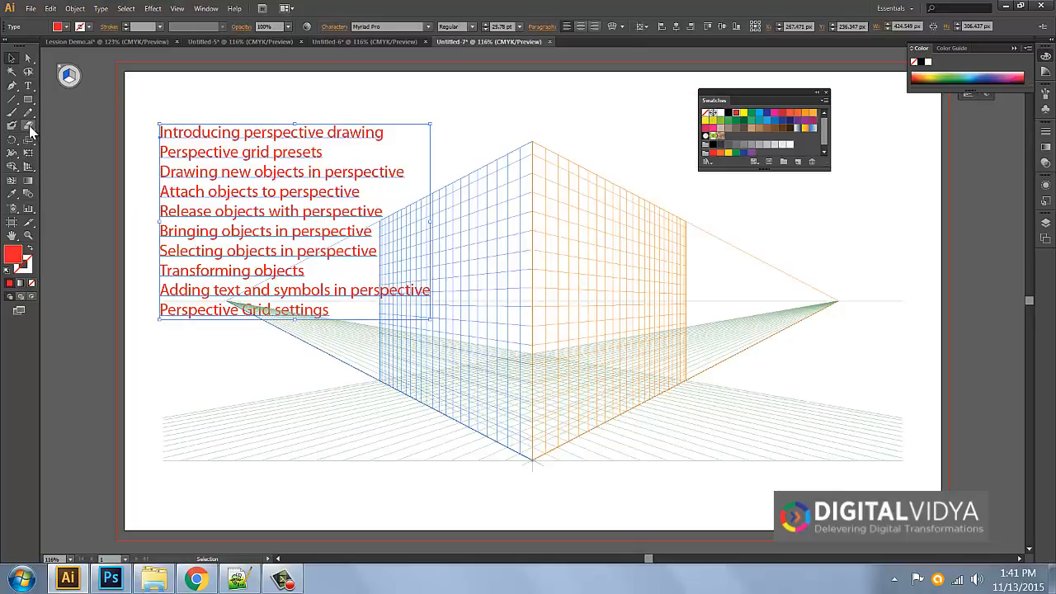
{"action": "left_click_drag", "start_coordinate": [28, 170], "coordinate": [65, 178]}
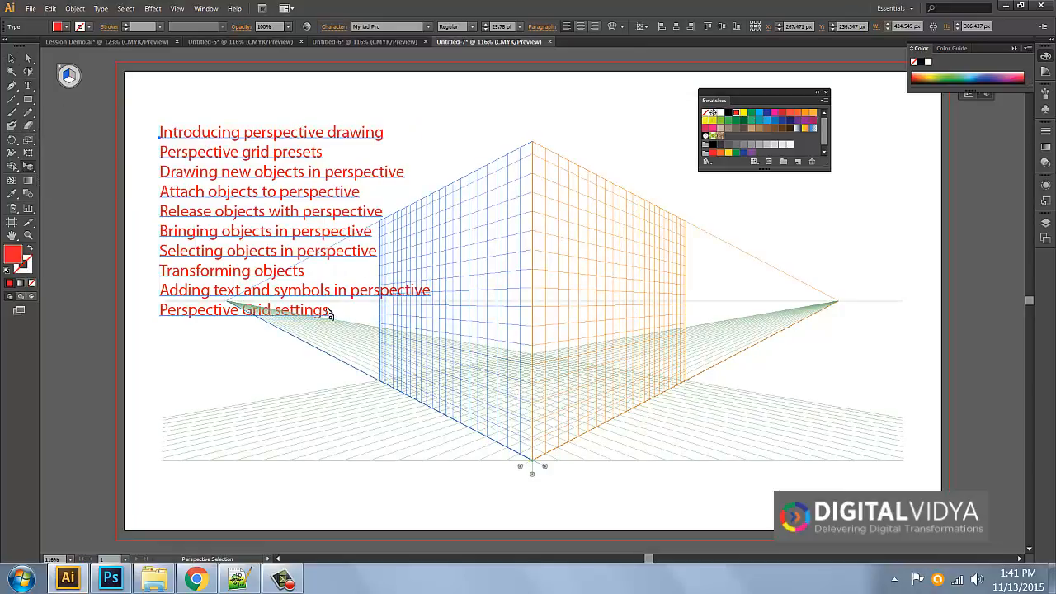
{"action": "left_click_drag", "start_coordinate": [329, 318], "coordinate": [475, 429]}
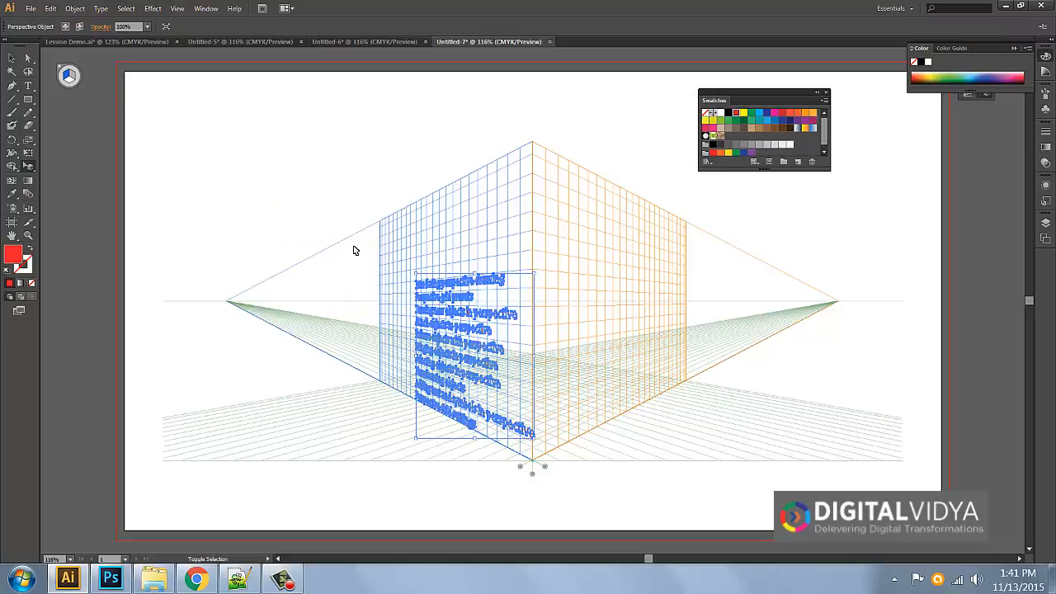
Hide the perspective grid and deselect the text
{"action": "key", "text": "ctrl+shift+i"}
{"action": "left_click", "coordinate": [10, 57]}
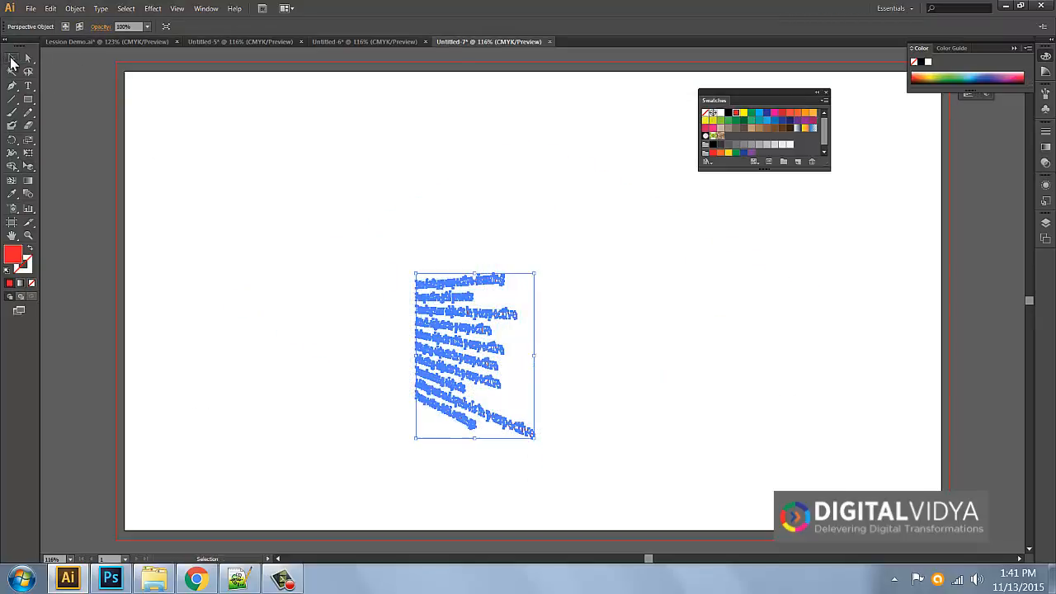
{"action": "left_click", "coordinate": [222, 165]}
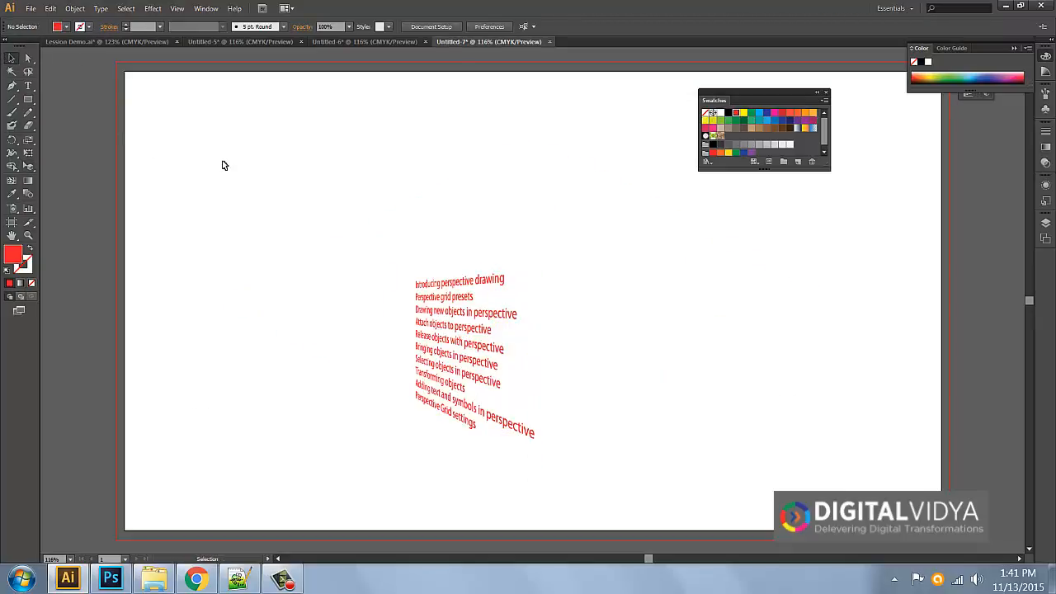
Replace the word "Introducing" in the perspective text's first line with "Digital vidya" and leave text editing
{"action": "key", "text": "ctrl+plus"}
{"action": "key", "text": "ctrl+plus"}
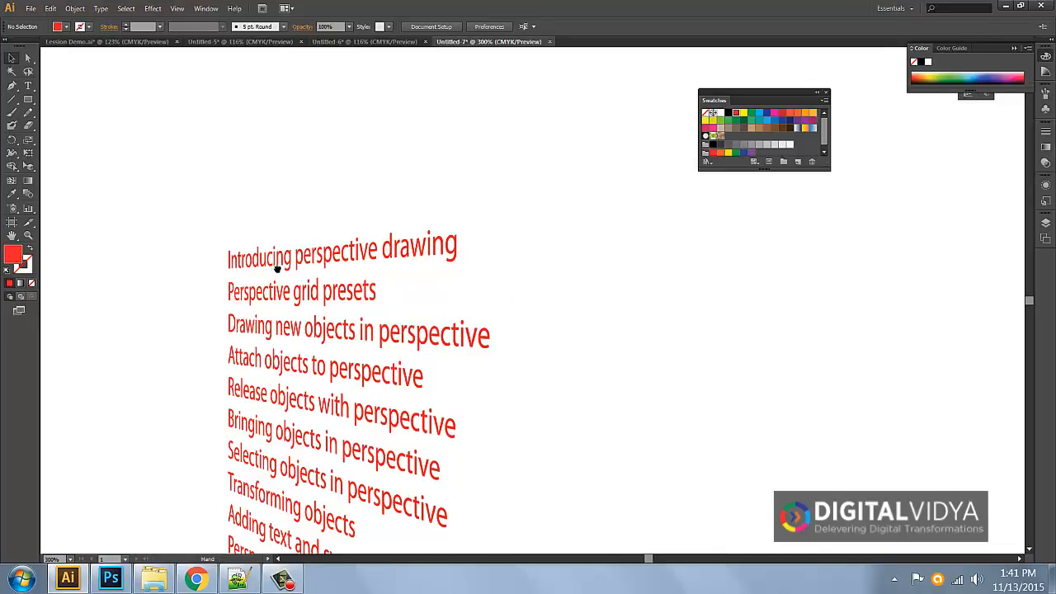
{"action": "left_click_drag", "start_coordinate": [277, 260], "coordinate": [295, 200]}
{"action": "left_click", "coordinate": [28, 86]}
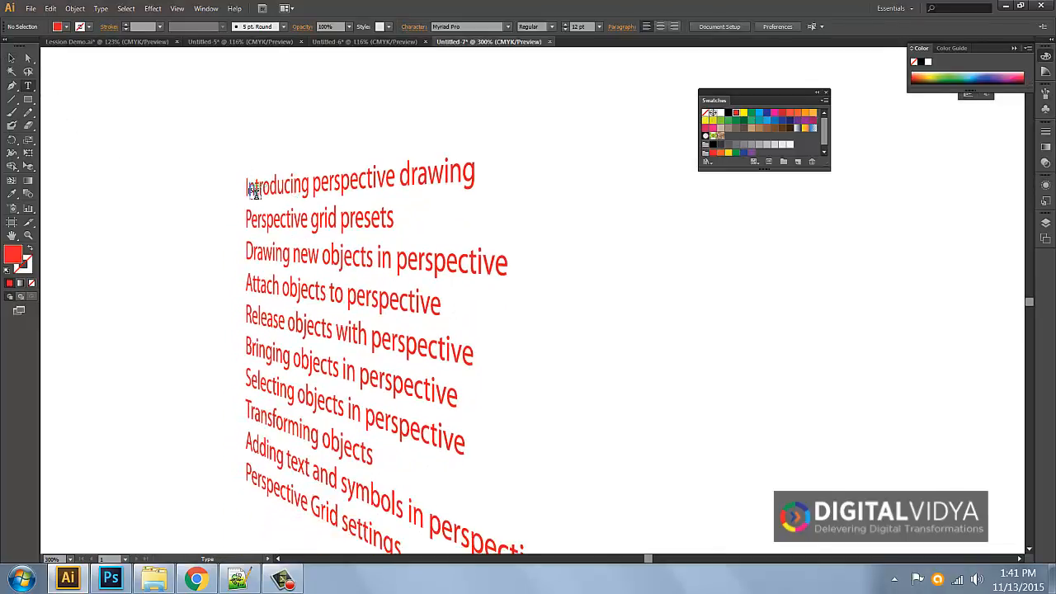
{"action": "key", "text": "v"}
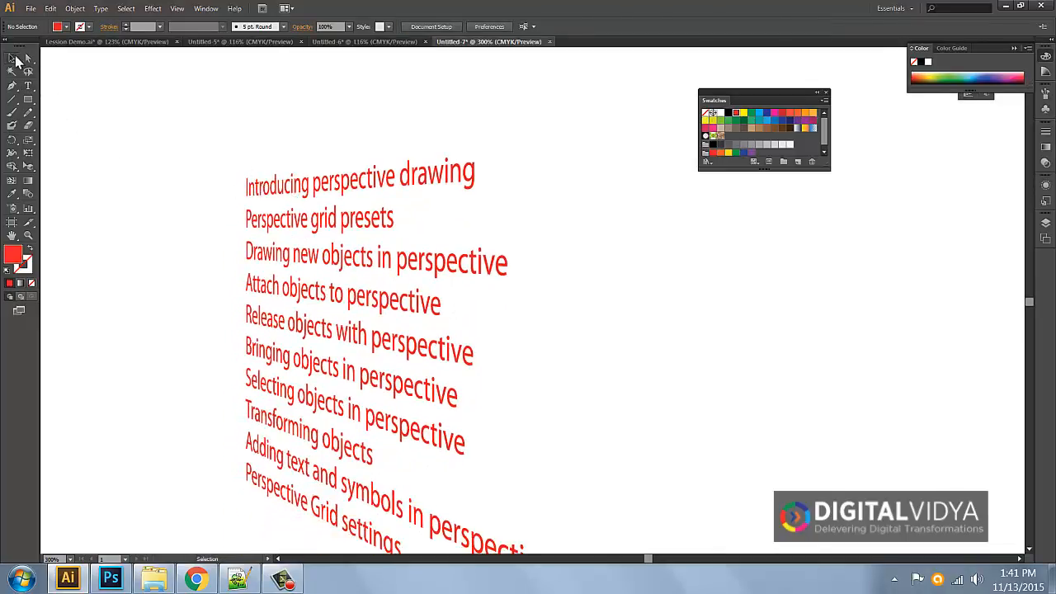
{"action": "left_click", "coordinate": [277, 193]}
{"action": "double_click", "coordinate": [277, 193]}
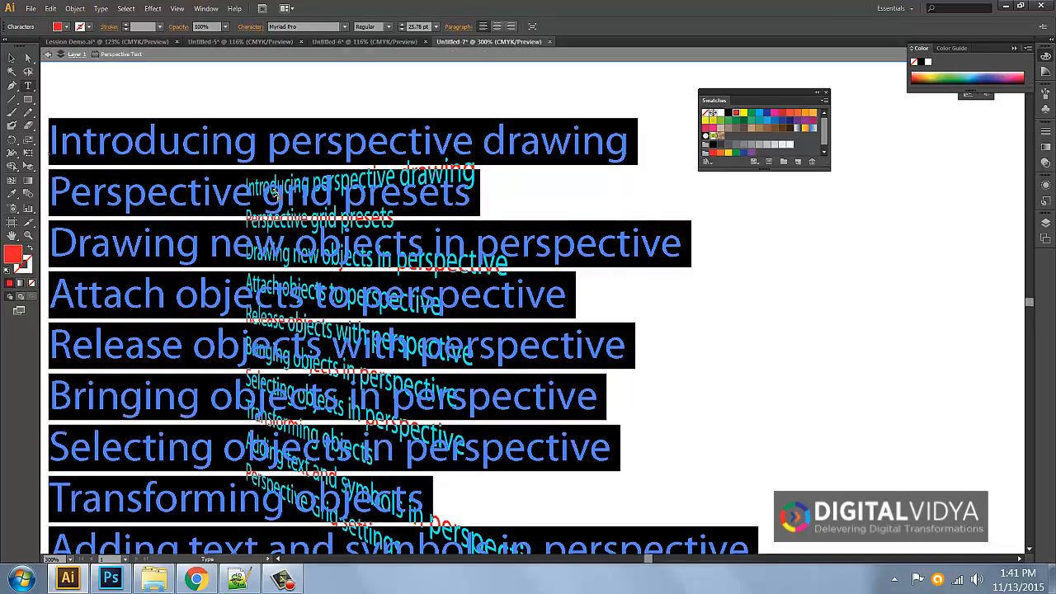
{"action": "left_click", "coordinate": [174, 144]}
{"action": "left_click_drag", "start_coordinate": [256, 146], "coordinate": [49, 147]}
{"action": "type", "text": "Dif"}
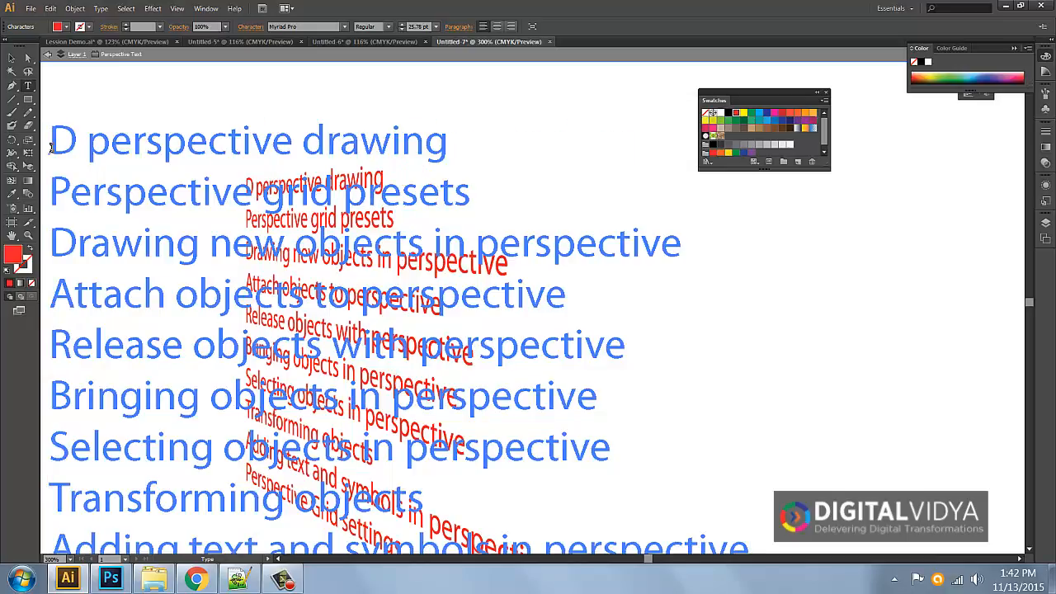
{"action": "type", "text": "ital"}
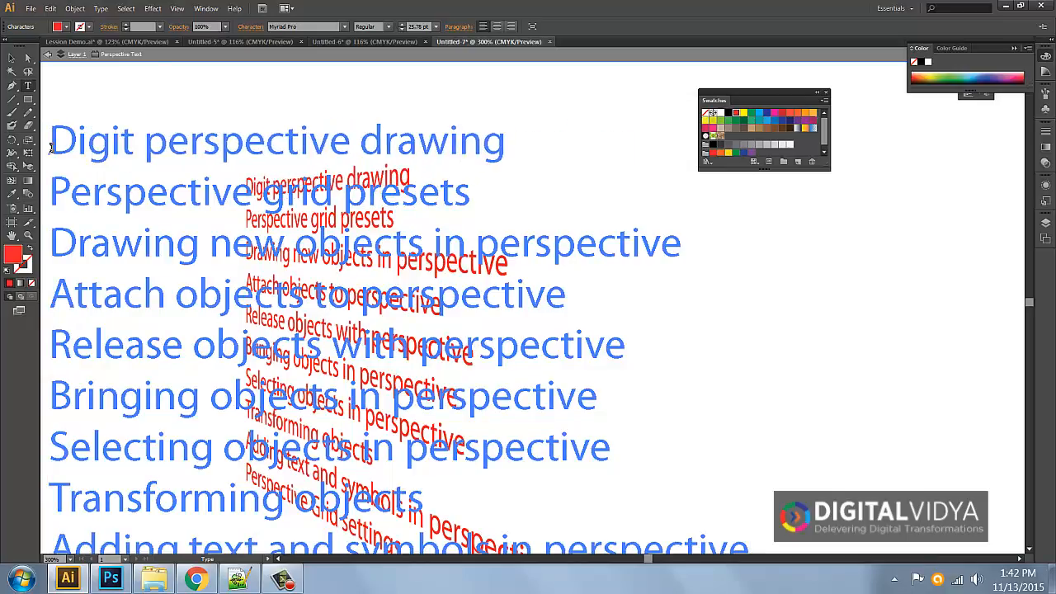
{"action": "type", "text": " vidya"}
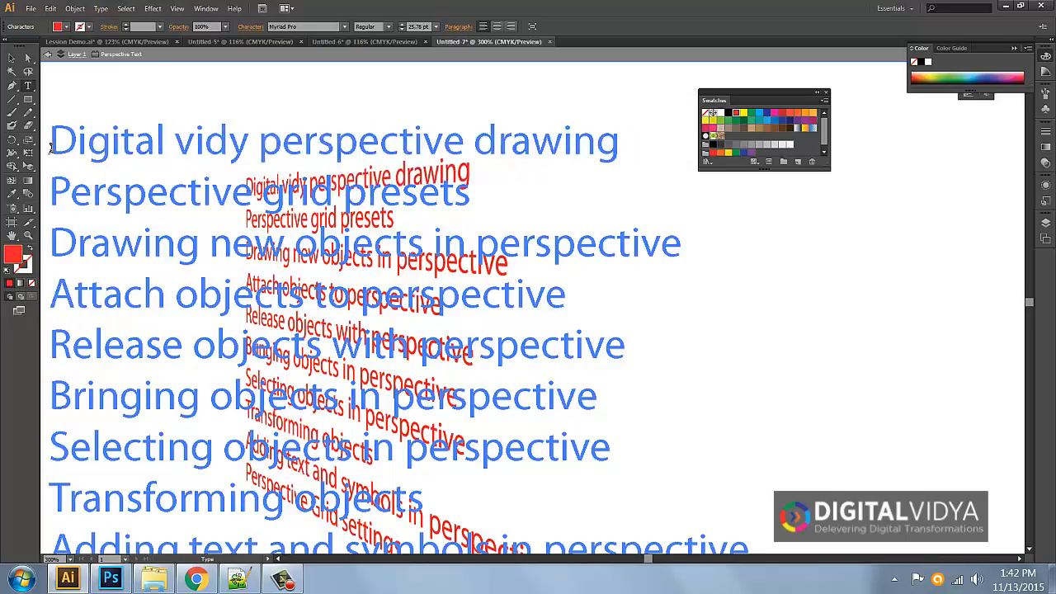
{"action": "left_click", "coordinate": [48, 55]}
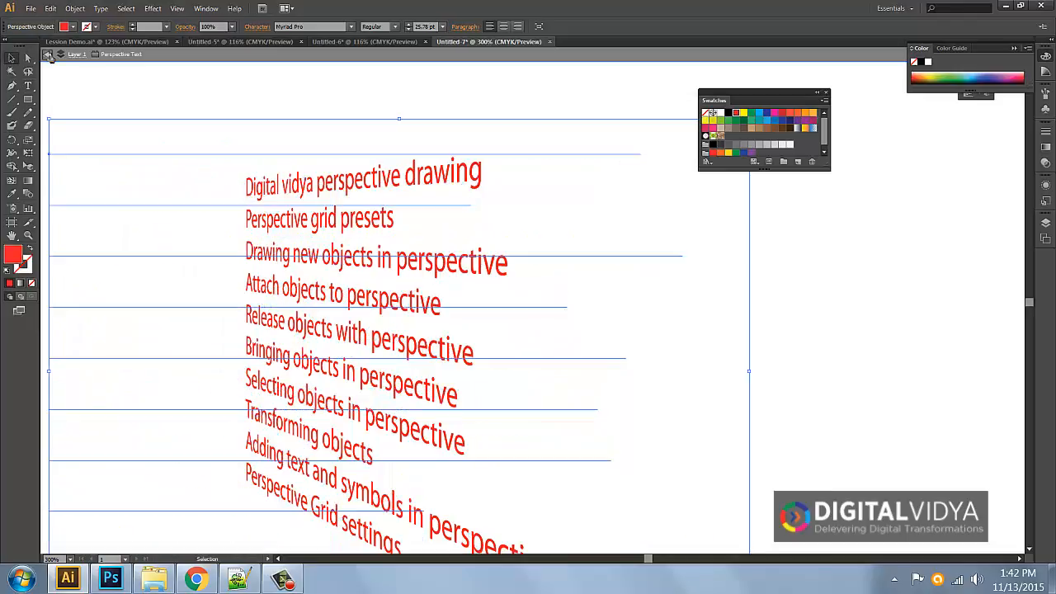
{"action": "left_click", "coordinate": [48, 55]}
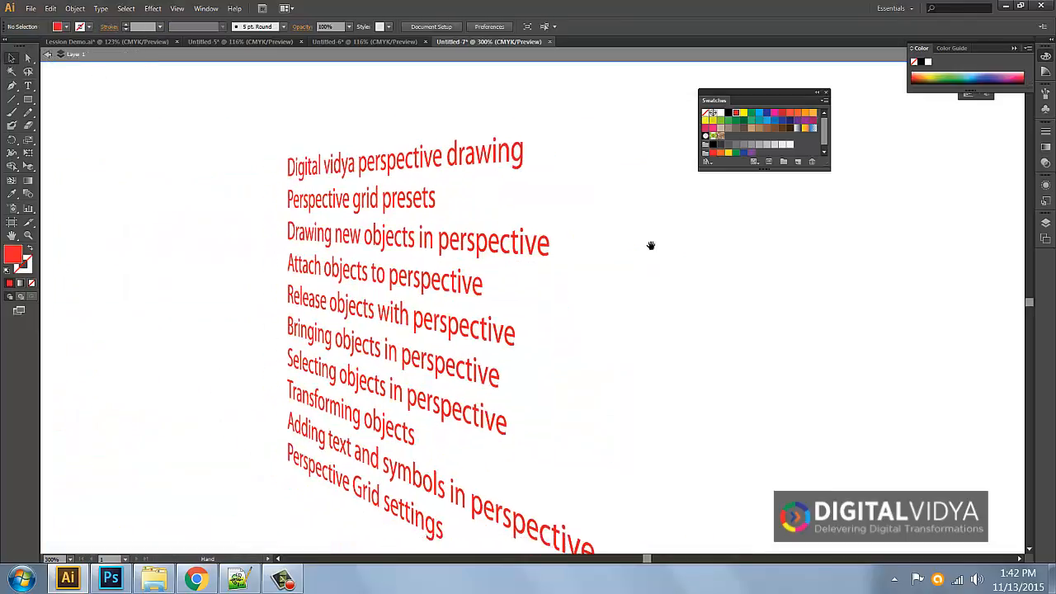
Save the two-point perspective grid definition as a preset named "my personal" and check the list of presets
{"action": "left_click", "coordinate": [509, 171]}
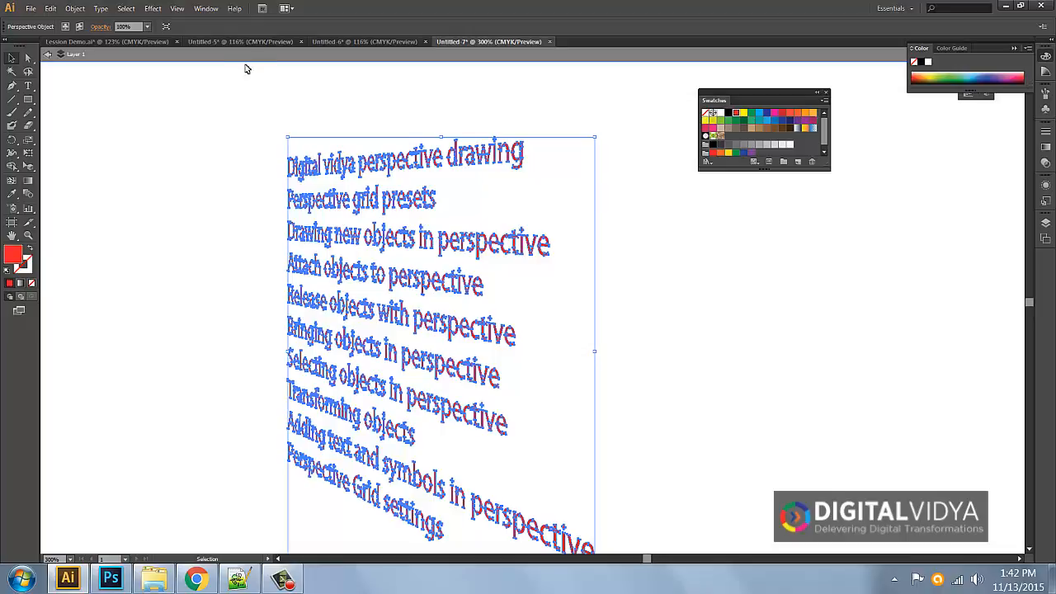
{"action": "left_click", "coordinate": [174, 10]}
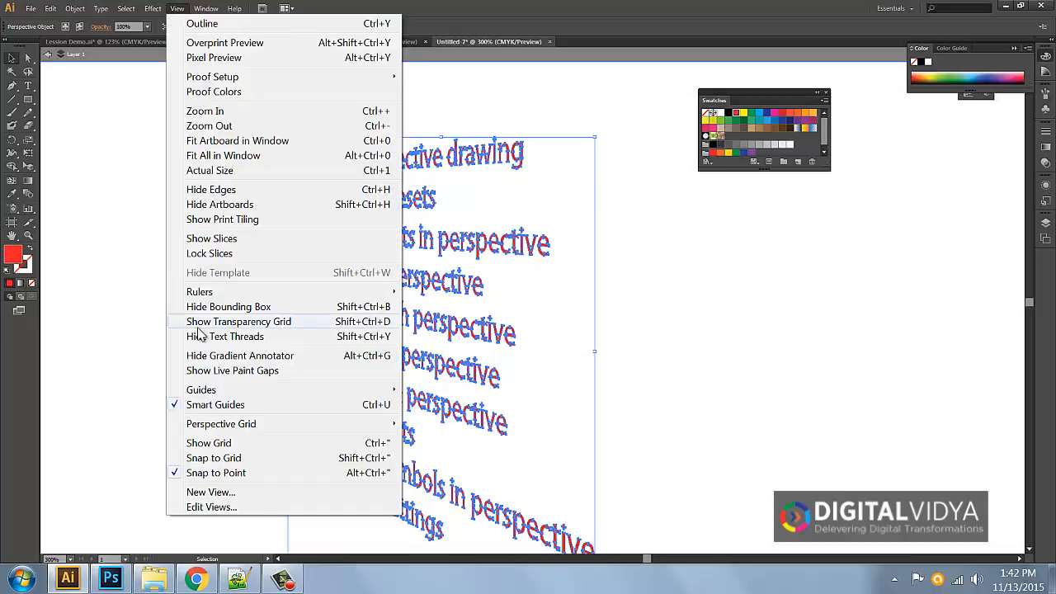
{"action": "mouse_move", "coordinate": [203, 423]}
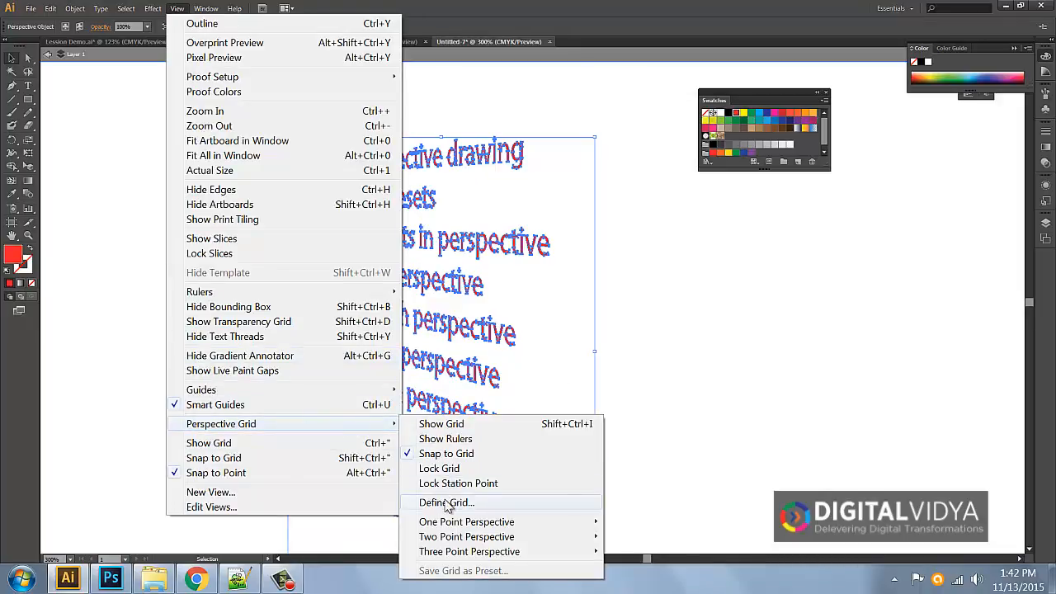
{"action": "left_click", "coordinate": [446, 501]}
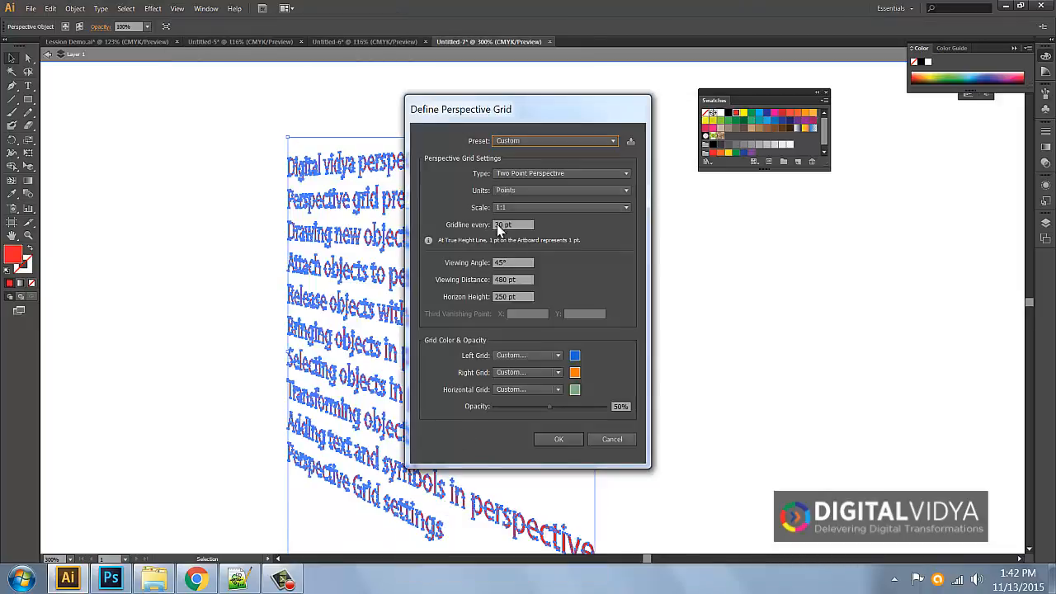
{"action": "left_click", "coordinate": [516, 263]}
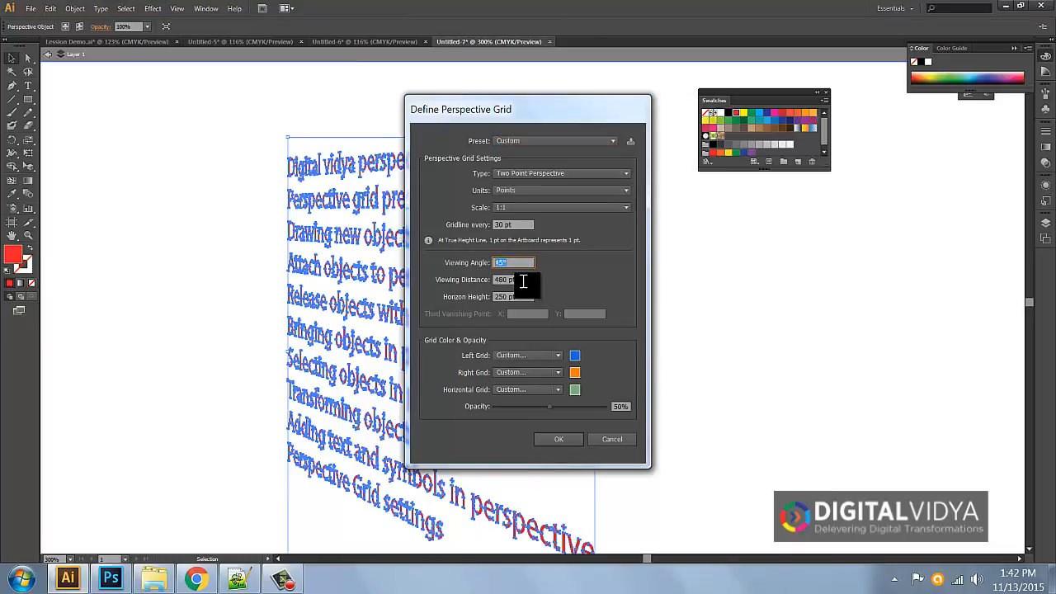
{"action": "left_click", "coordinate": [513, 281]}
{"action": "left_click", "coordinate": [515, 296]}
{"action": "left_click", "coordinate": [629, 143]}
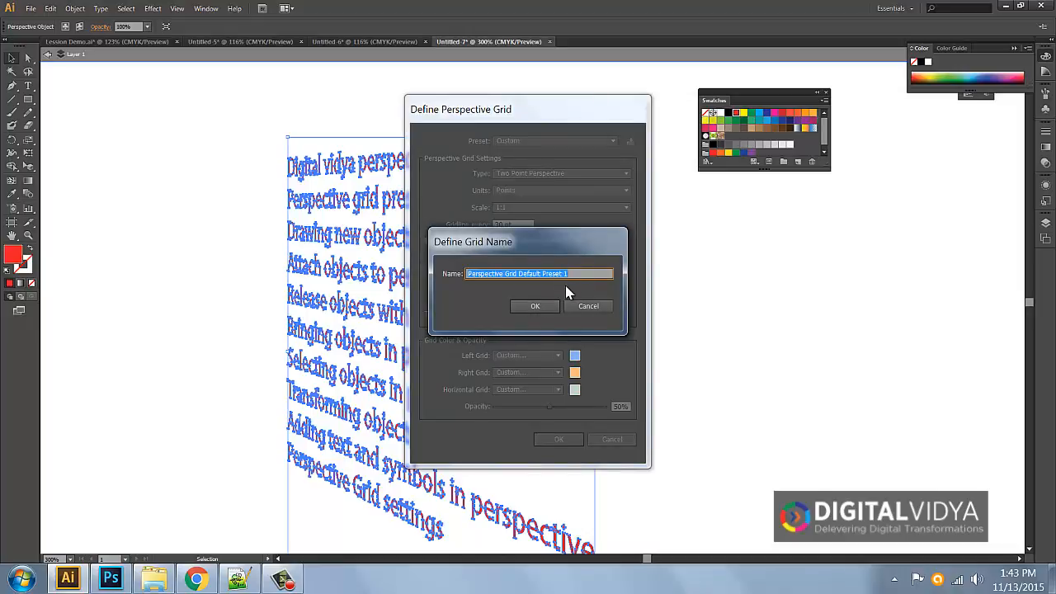
{"action": "type", "text": "my personal"}
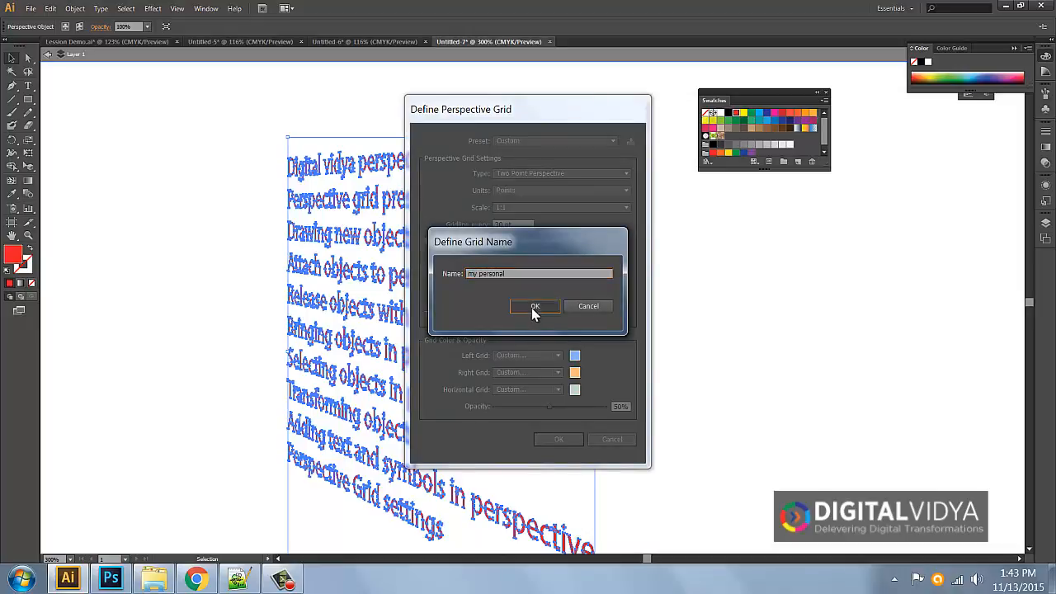
{"action": "left_click", "coordinate": [534, 308]}
{"action": "left_click", "coordinate": [548, 140]}
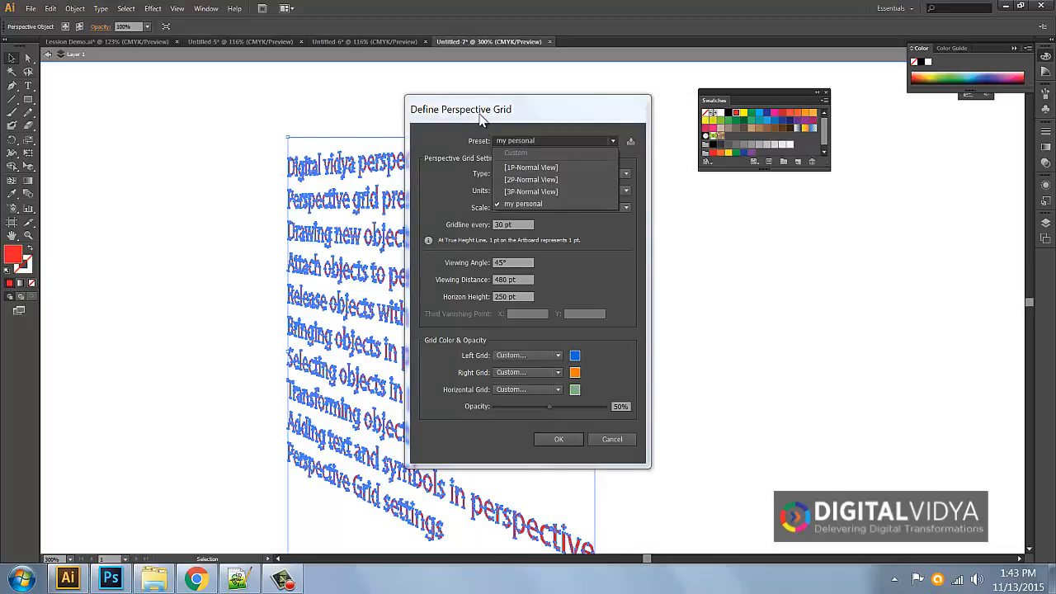
{"action": "left_click", "coordinate": [603, 441]}
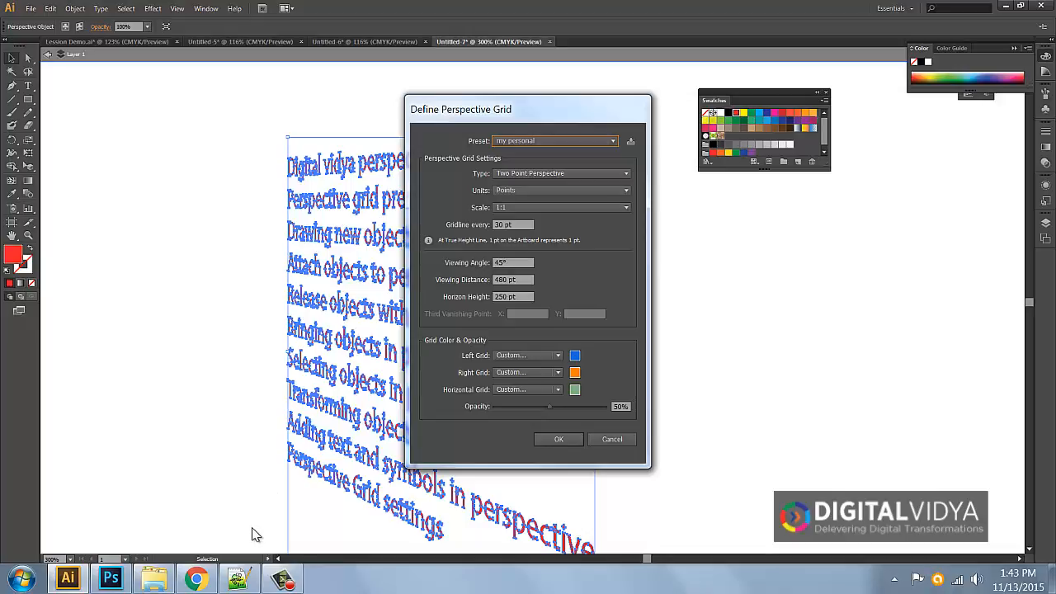
Switch to Chrome and show the Digital Vidya YouTube channel page
{"action": "left_click", "coordinate": [196, 580]}
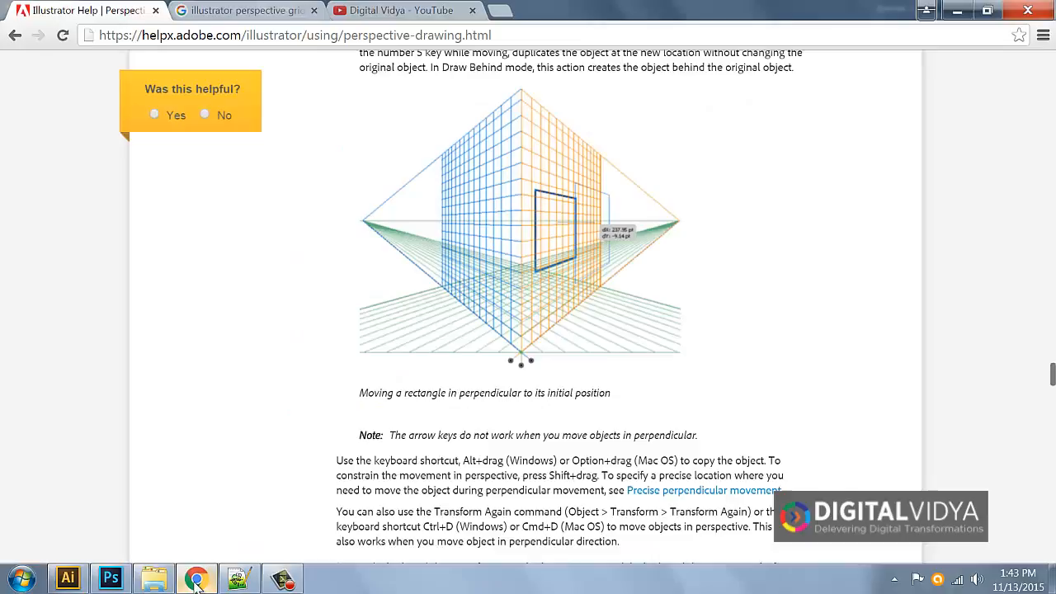
{"action": "left_click", "coordinate": [415, 20]}
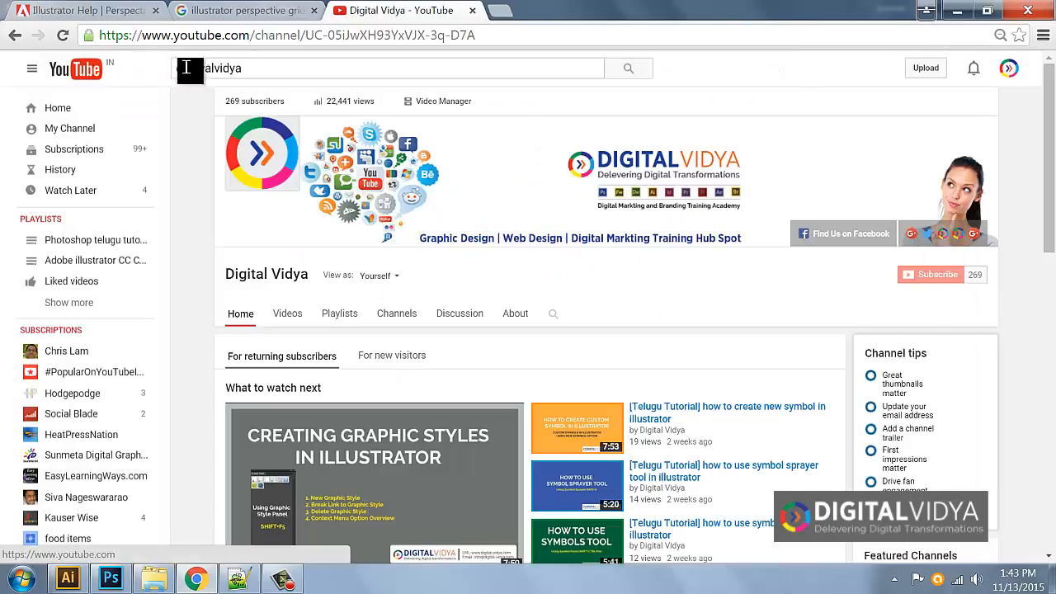